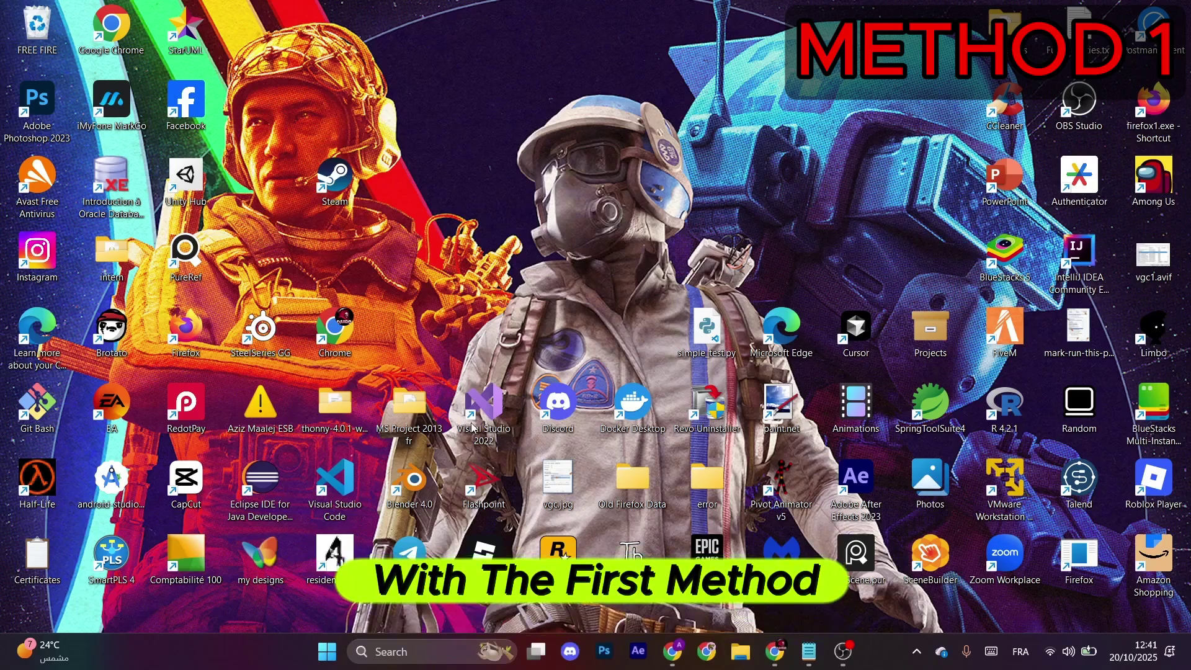
Step: Launch the NVIDIA App by searching 'nvi' in Windows Search
{"action": "left_click", "coordinate": [414, 655]}
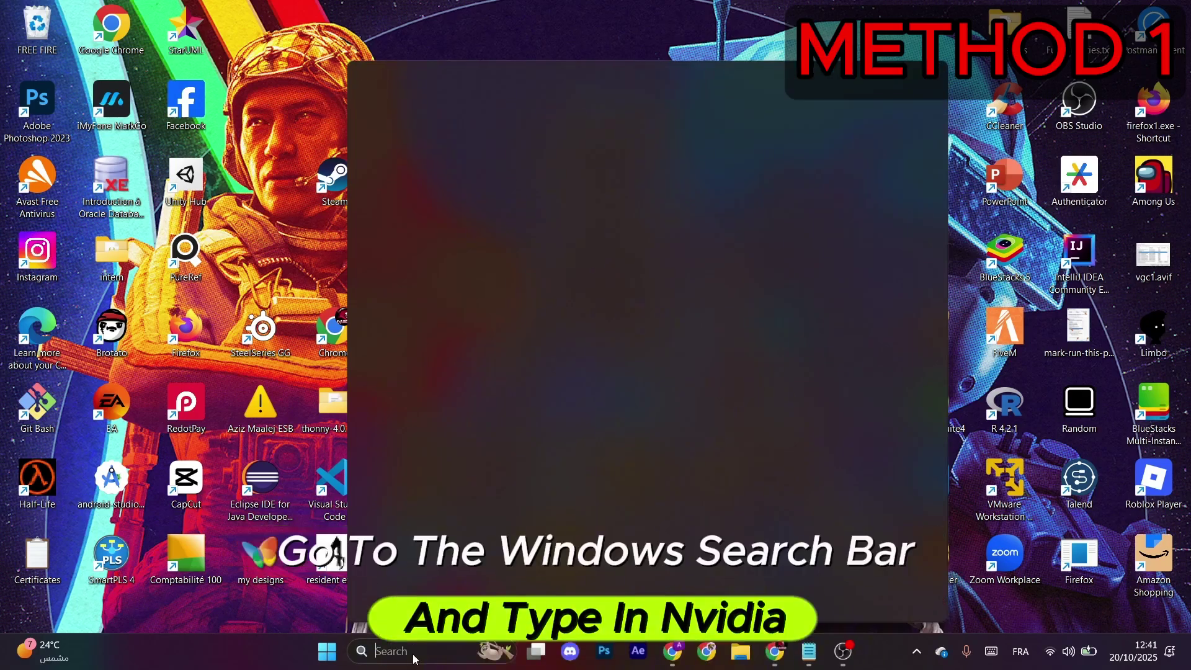
{"action": "type", "text": "nvi"}
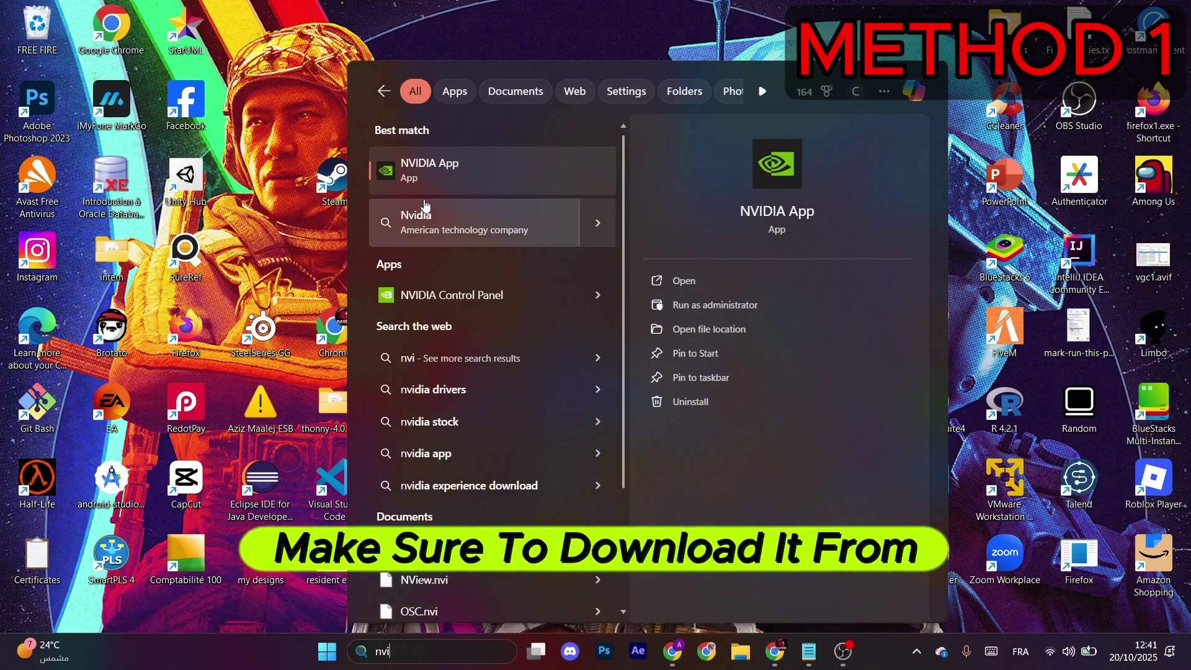
{"action": "left_click", "coordinate": [466, 160]}
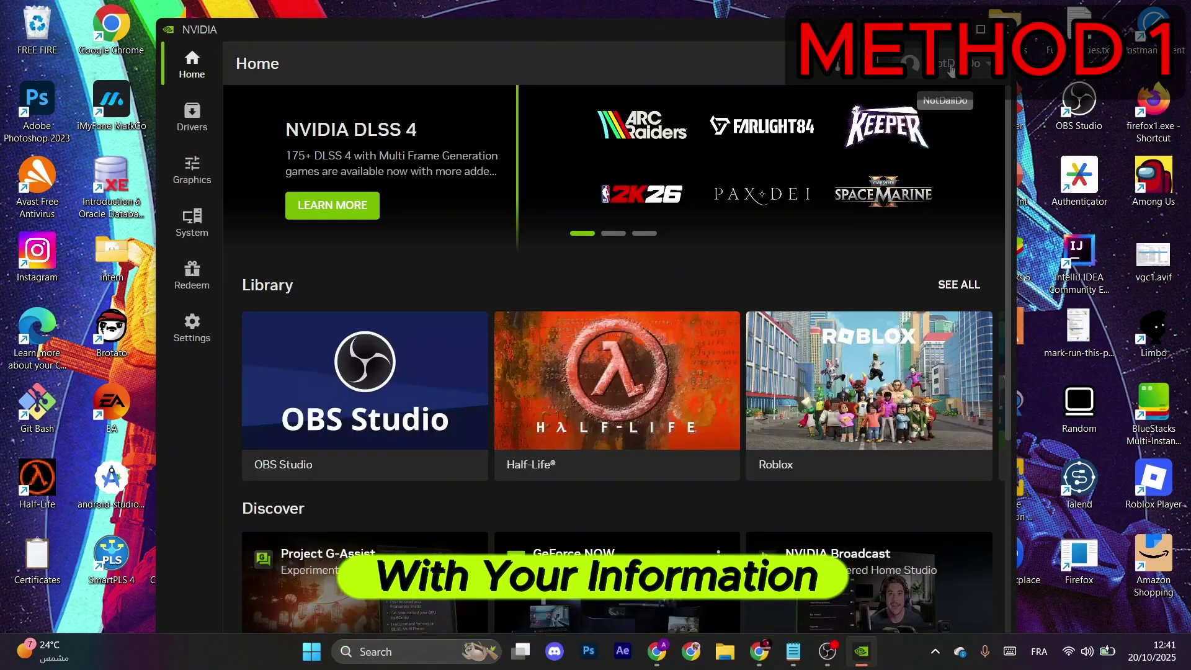
Step: Turn off the NVIDIA overlay and start installing Game Ready Driver 581.57
{"action": "left_click", "coordinate": [192, 327]}
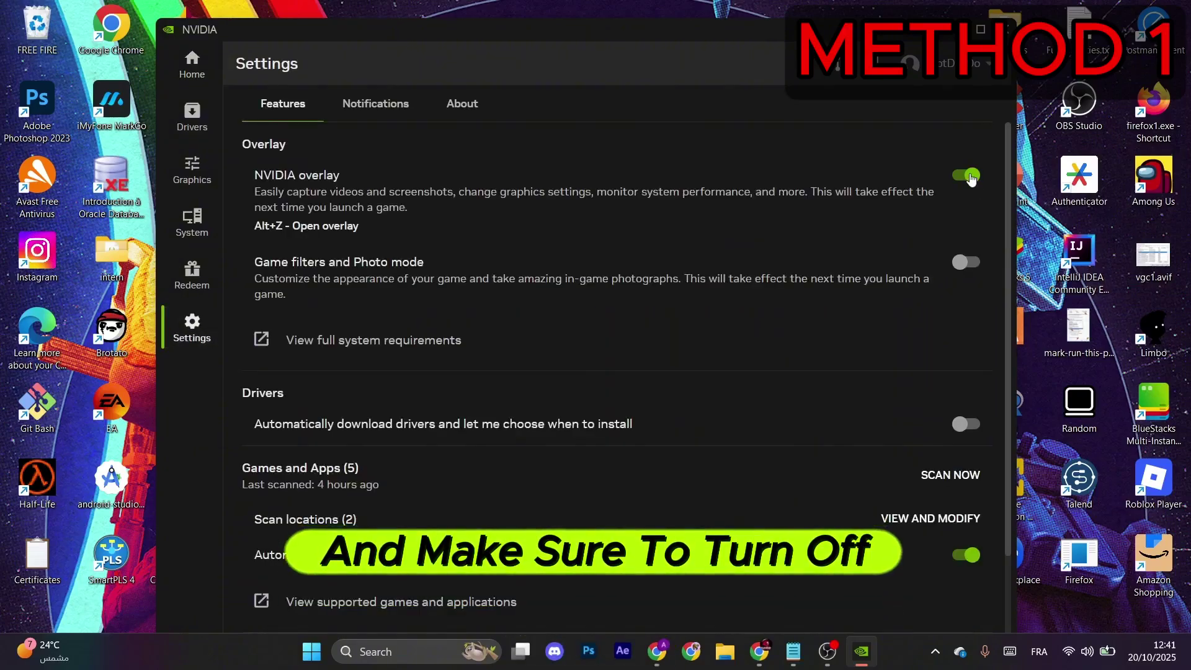
{"action": "left_click", "coordinate": [970, 178]}
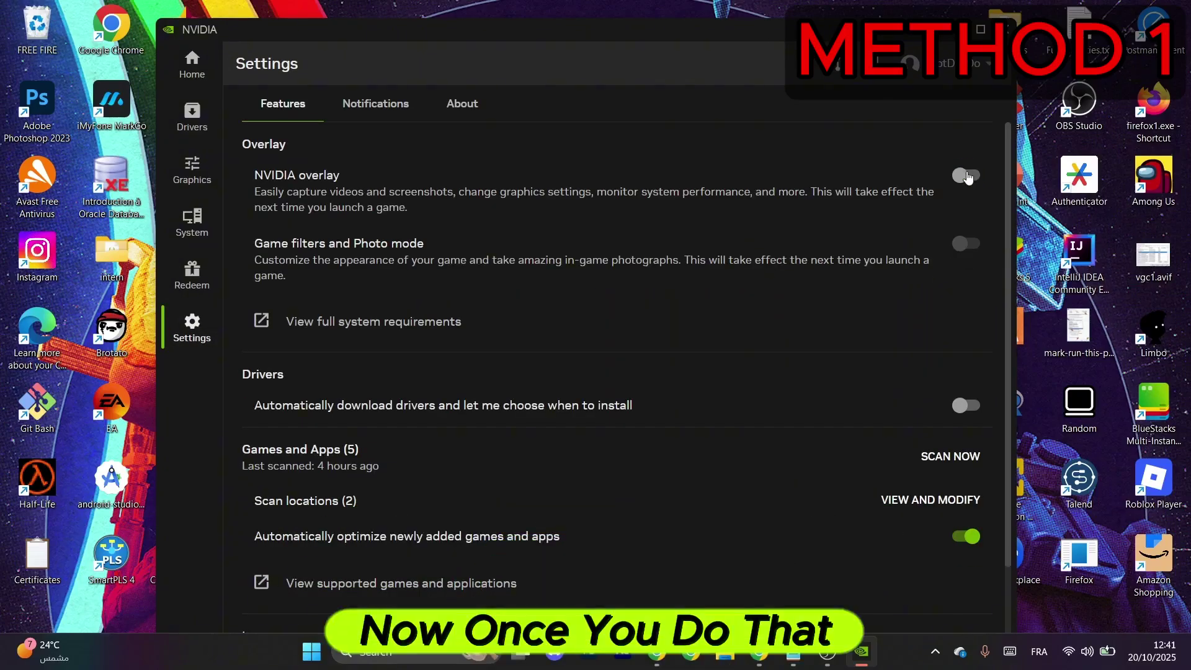
{"action": "left_click", "coordinate": [194, 115]}
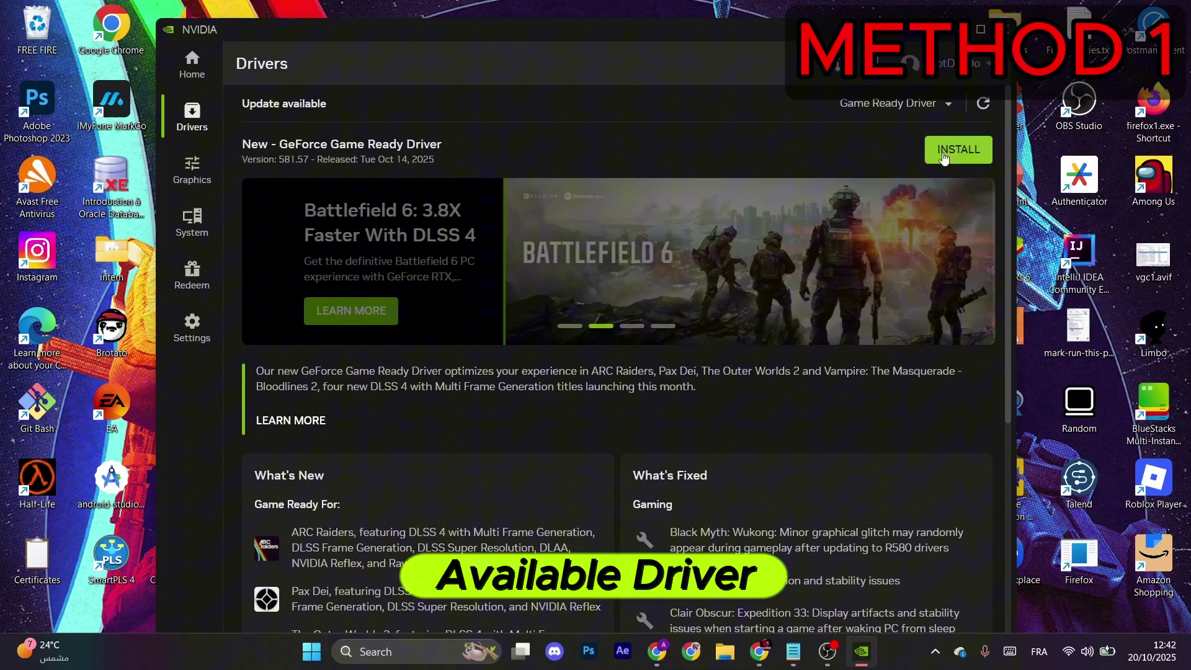
{"action": "left_click", "coordinate": [942, 160]}
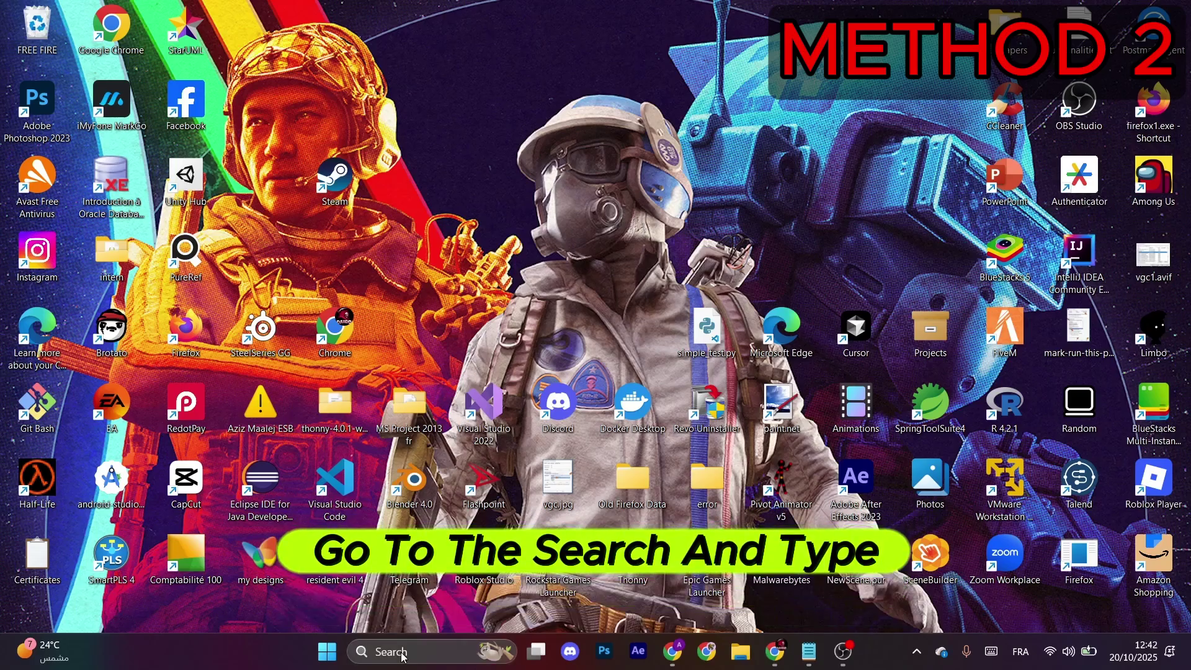
Step: Open Device Manager by searching 'device manager' in Windows Search
{"action": "left_click", "coordinate": [401, 657]}
{"action": "type", "text": "device manager"}
{"action": "key", "text": "Return"}
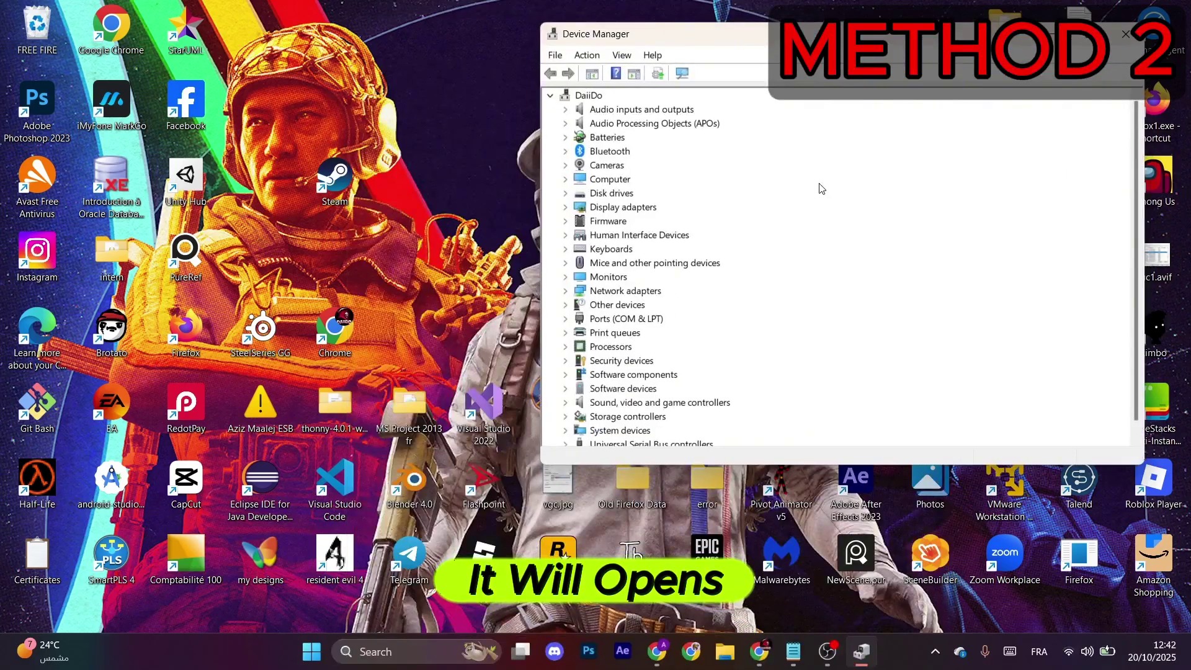
Step: Run an automatic driver search for the Intel i5-11320H processor, which is already current
{"action": "left_click", "coordinate": [565, 347]}
{"action": "left_click", "coordinate": [639, 375]}
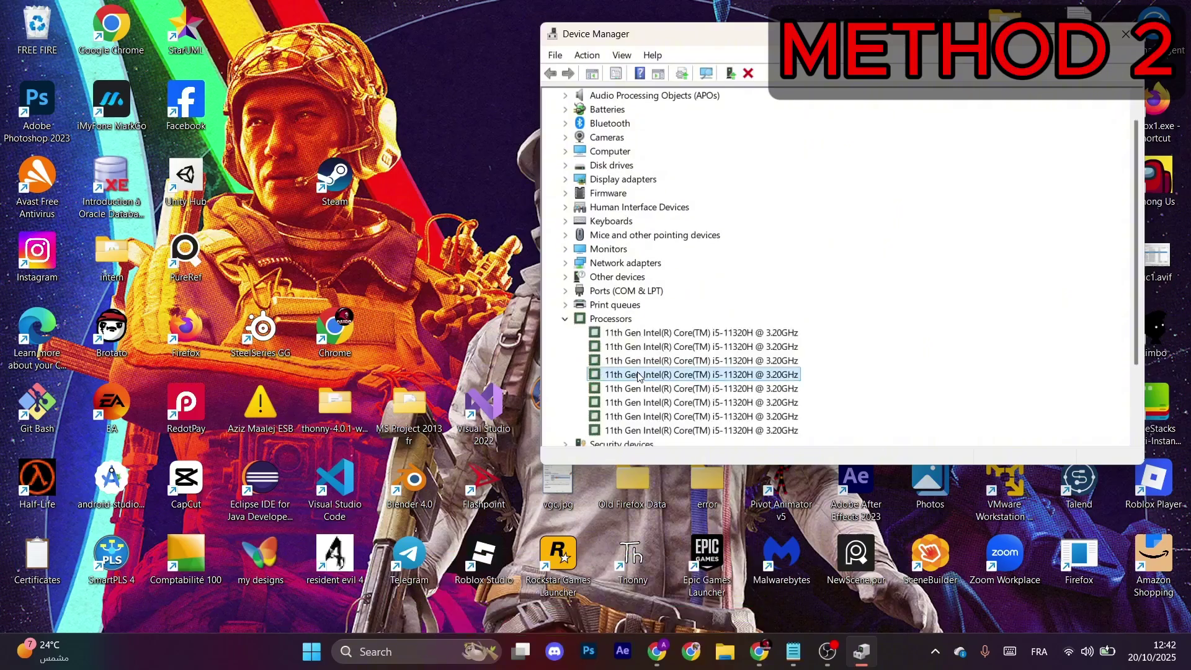
{"action": "right_click", "coordinate": [639, 377]}
{"action": "left_click", "coordinate": [695, 384]}
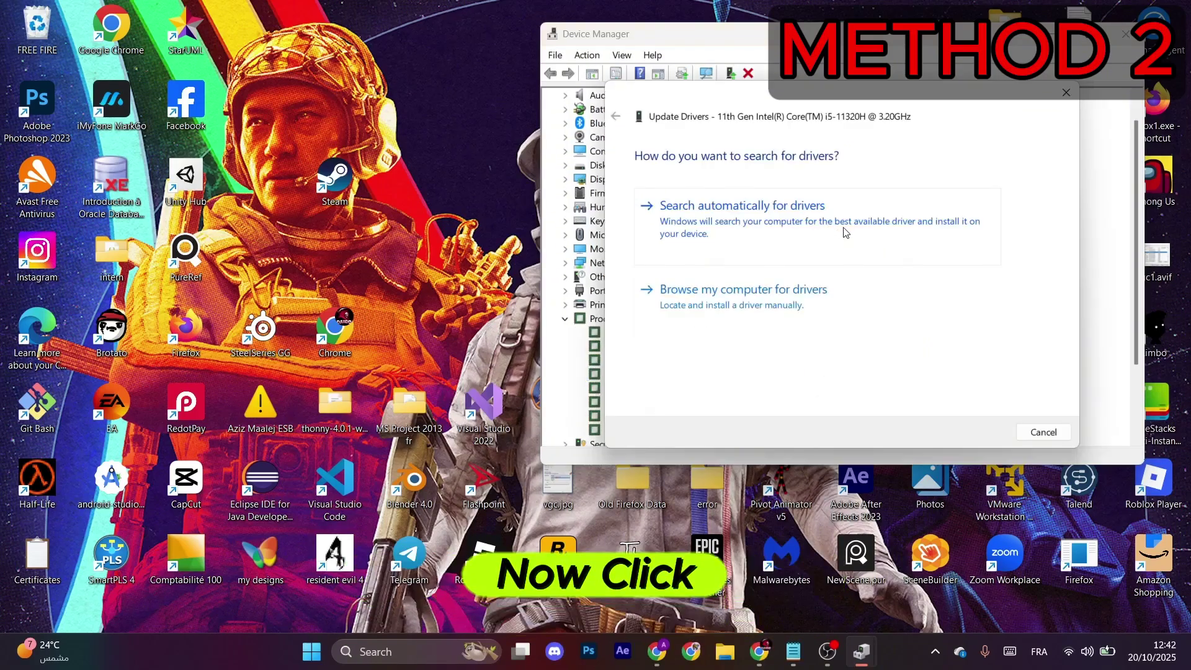
{"action": "left_click", "coordinate": [793, 210]}
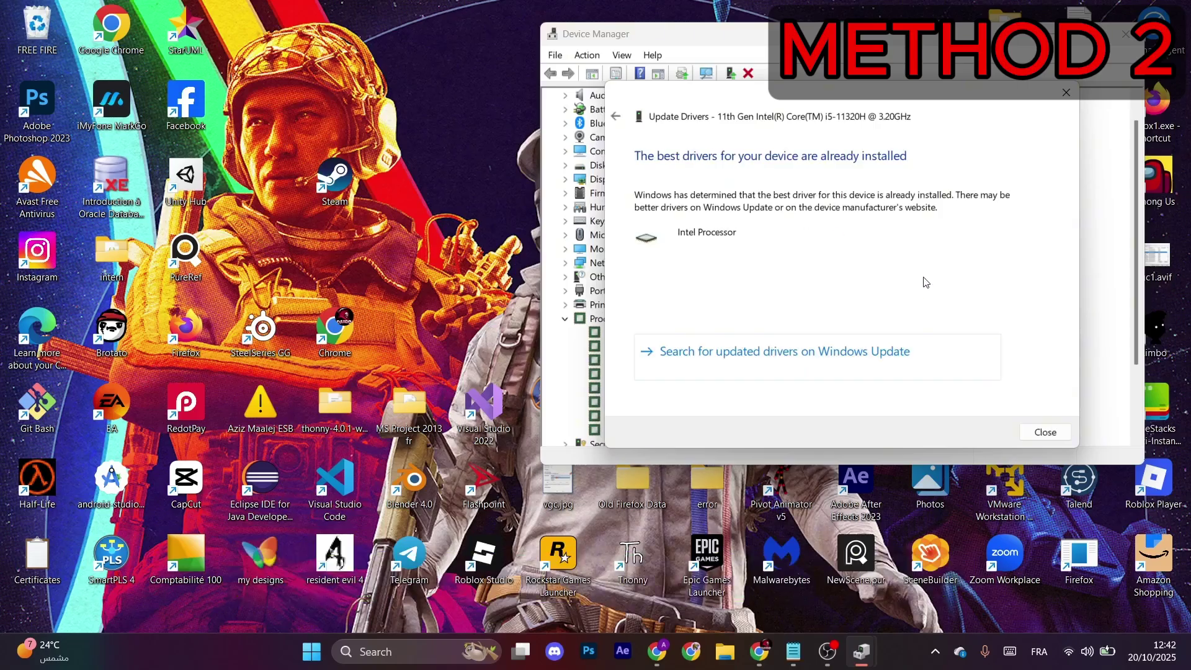
{"action": "left_click", "coordinate": [1043, 432]}
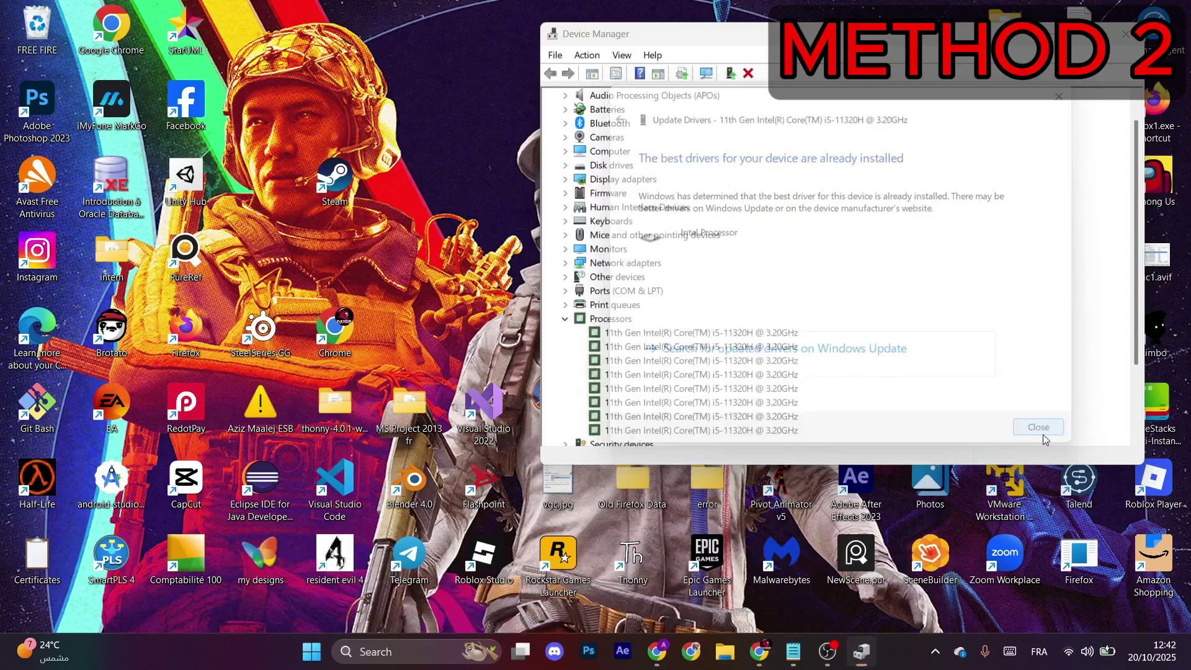
Step: Automatically check the NVIDIA GeForce RTX 3050 Laptop GPU driver, finding it already up to date
{"action": "left_click", "coordinate": [600, 180]}
{"action": "left_click", "coordinate": [565, 180]}
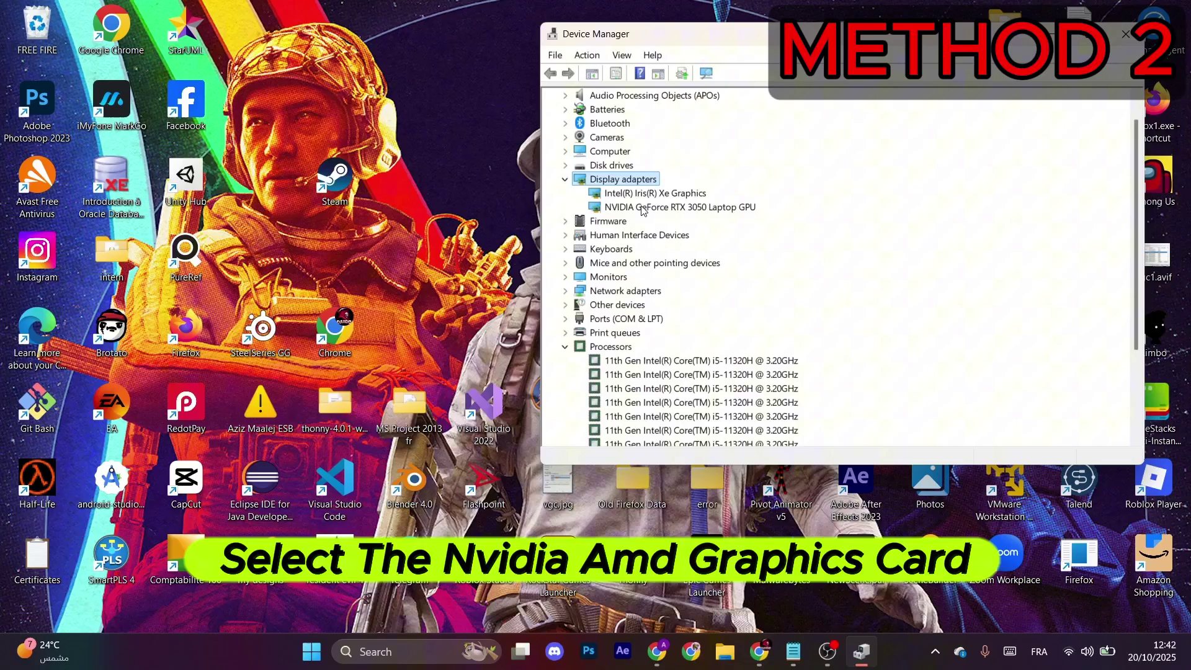
{"action": "left_click", "coordinate": [645, 207]}
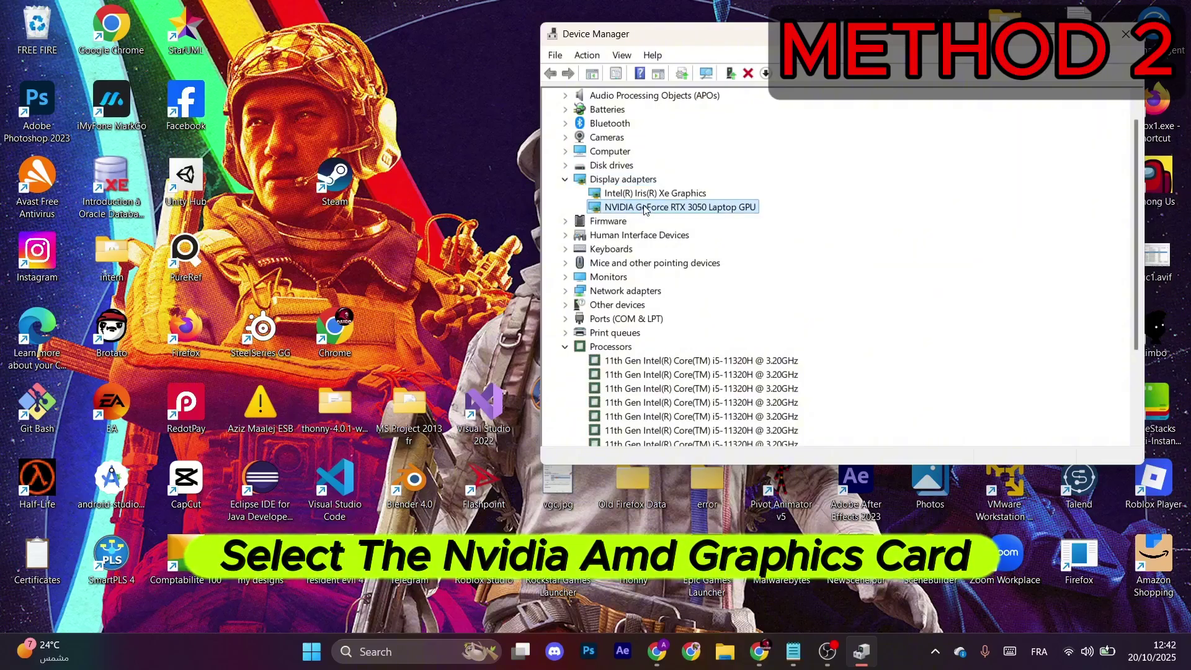
{"action": "right_click", "coordinate": [645, 208]}
{"action": "left_click", "coordinate": [796, 214]}
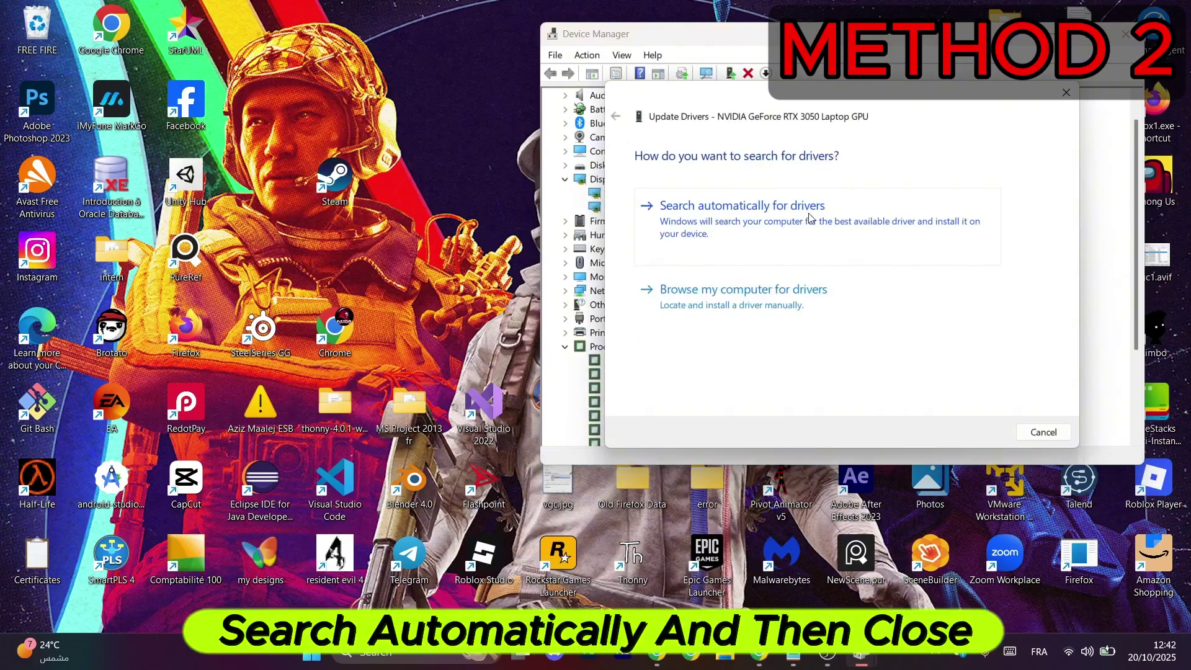
{"action": "left_click", "coordinate": [713, 203]}
{"action": "left_click", "coordinate": [1044, 428]}
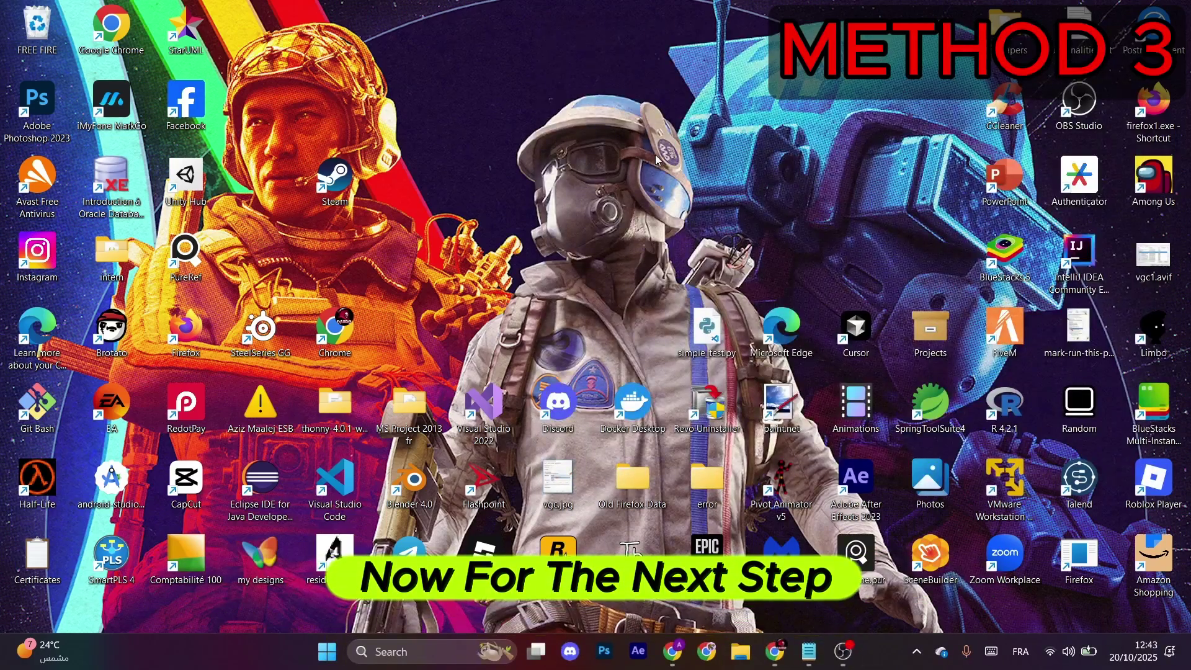
Step: Launch Steam and check for client updates, dismissing the up-to-date notice
{"action": "double_click", "coordinate": [335, 175]}
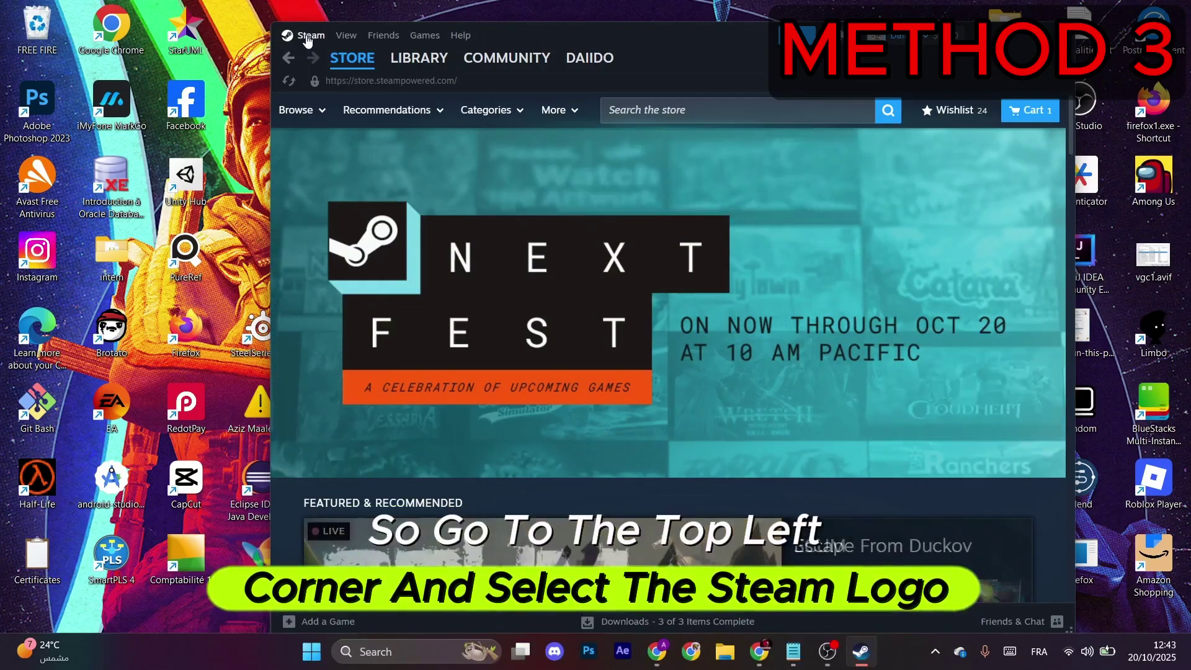
{"action": "left_click", "coordinate": [307, 37]}
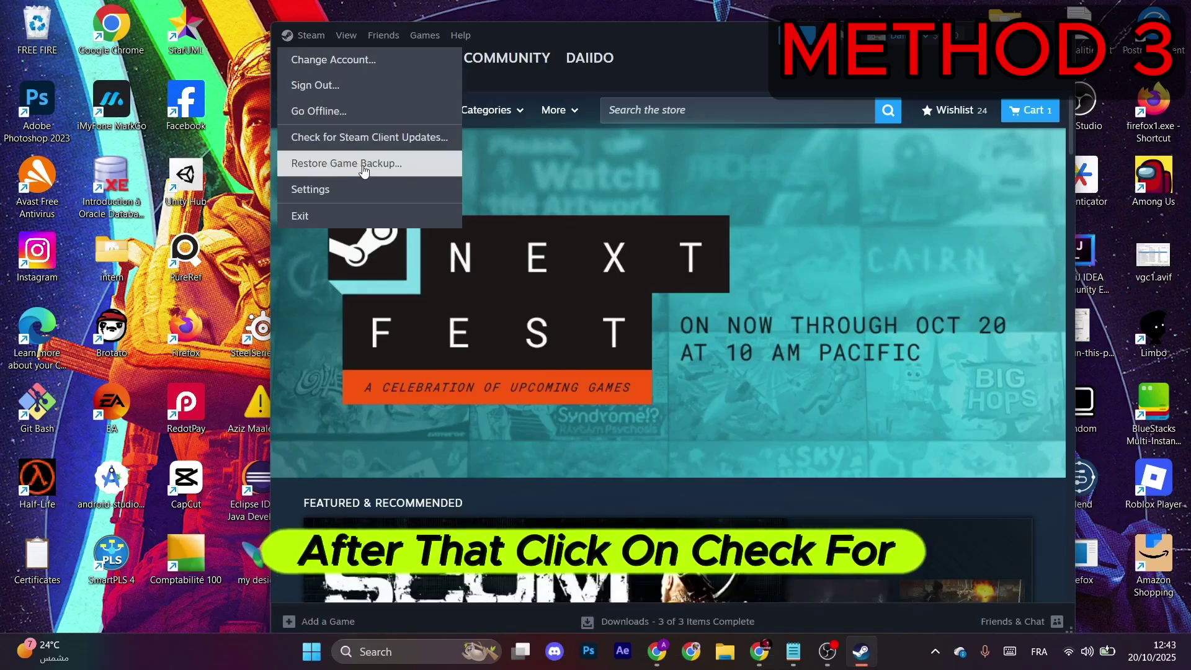
{"action": "left_click", "coordinate": [393, 136]}
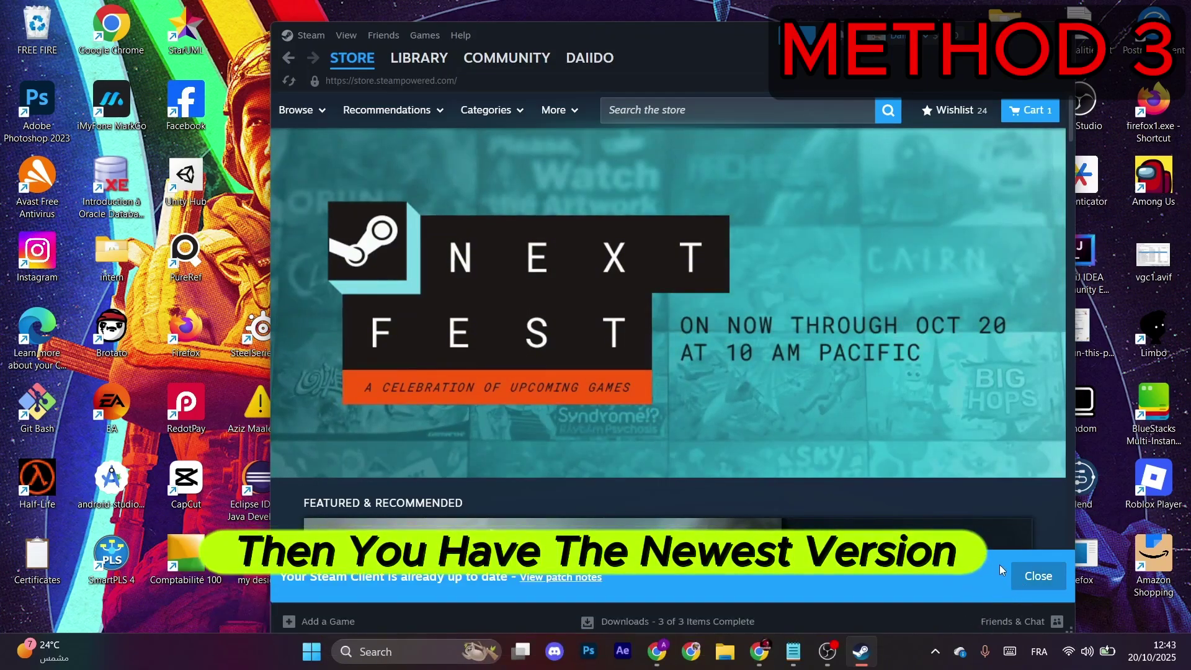
{"action": "left_click", "coordinate": [1032, 575]}
Step: Set Half-Life's launch option to -dx11 in its Steam Properties
{"action": "mouse_move", "coordinate": [419, 58]}
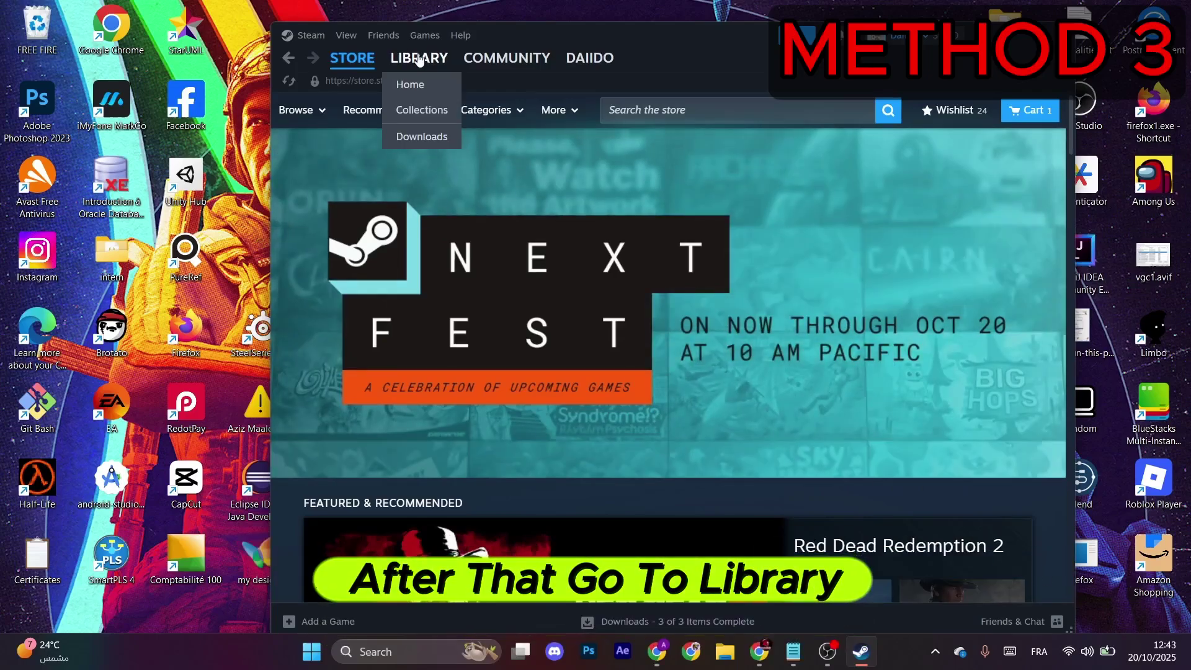
{"action": "left_click", "coordinate": [418, 110]}
{"action": "scroll", "coordinate": [370, 266], "scroll_direction": "down", "scroll_amount": 6}
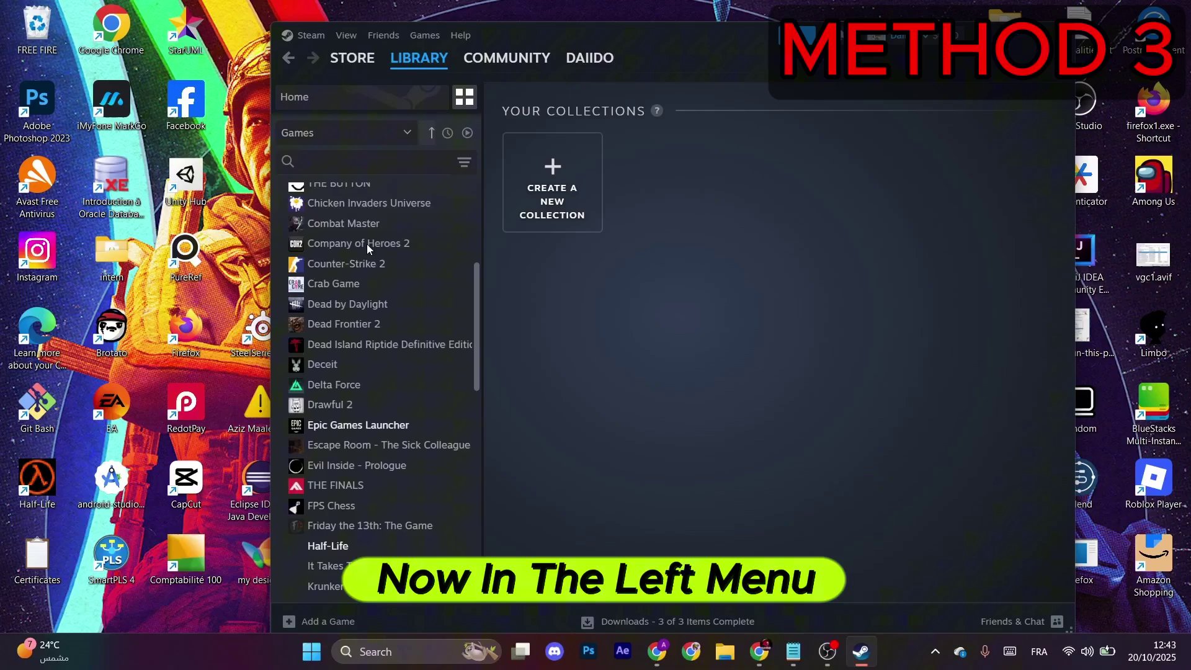
{"action": "left_click", "coordinate": [364, 162]}
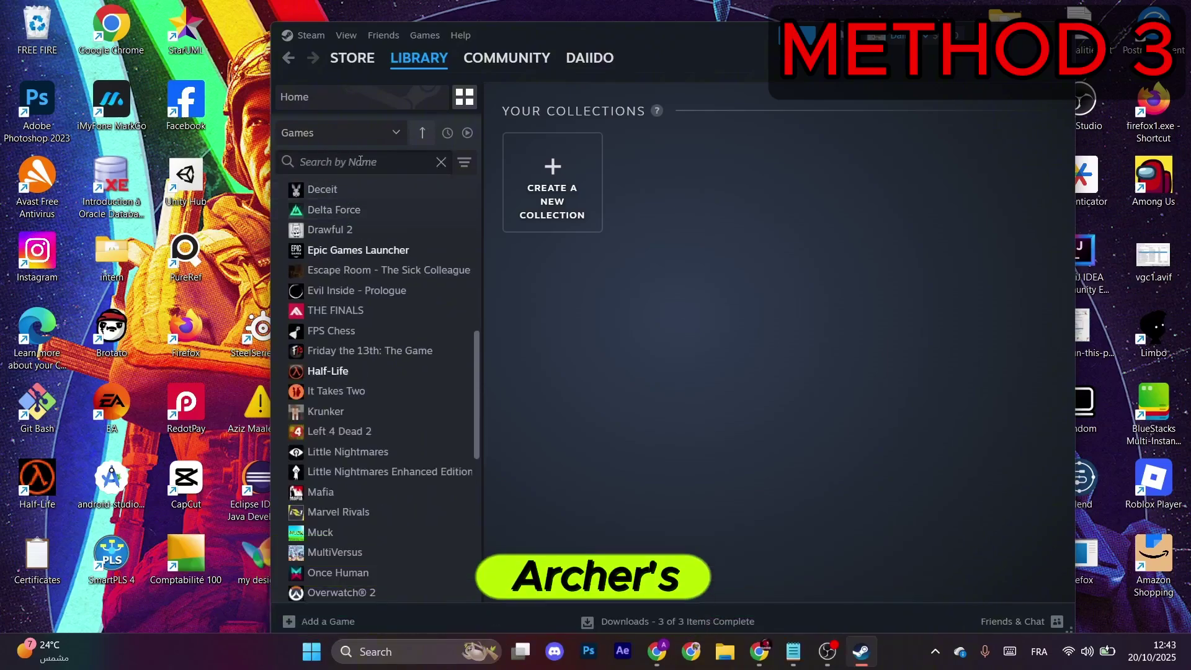
{"action": "left_click", "coordinate": [327, 371]}
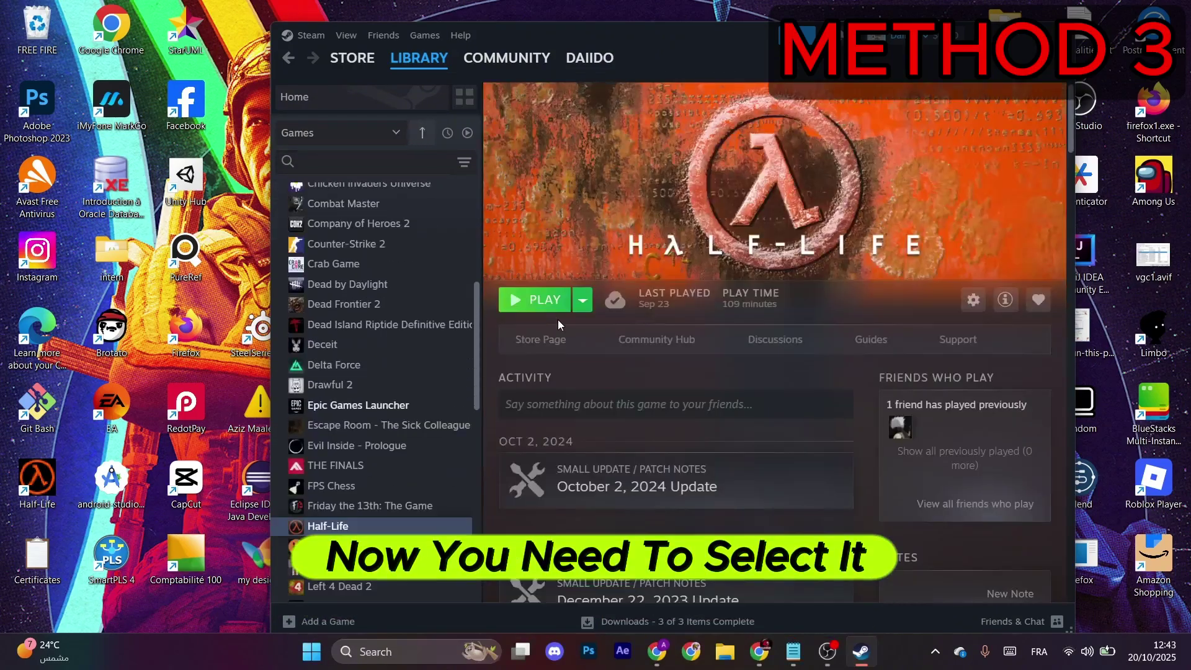
{"action": "left_click", "coordinate": [972, 300]}
{"action": "left_click", "coordinate": [1018, 408]}
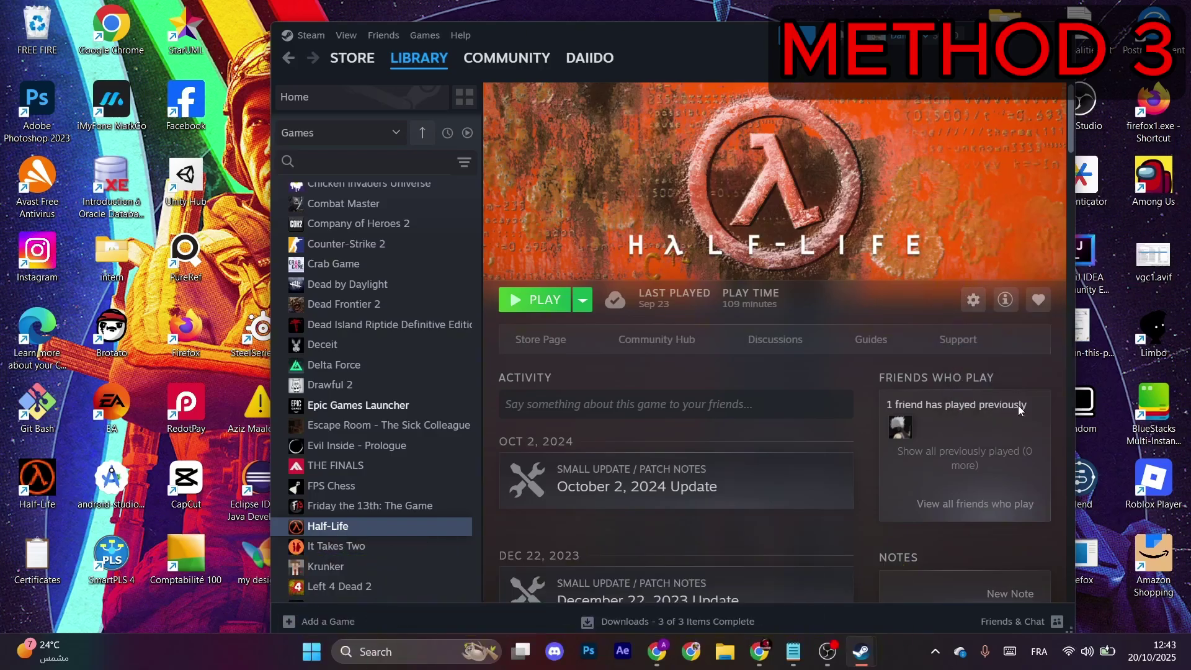
{"action": "left_click_drag", "start_coordinate": [558, 443], "coordinate": [537, 442]}
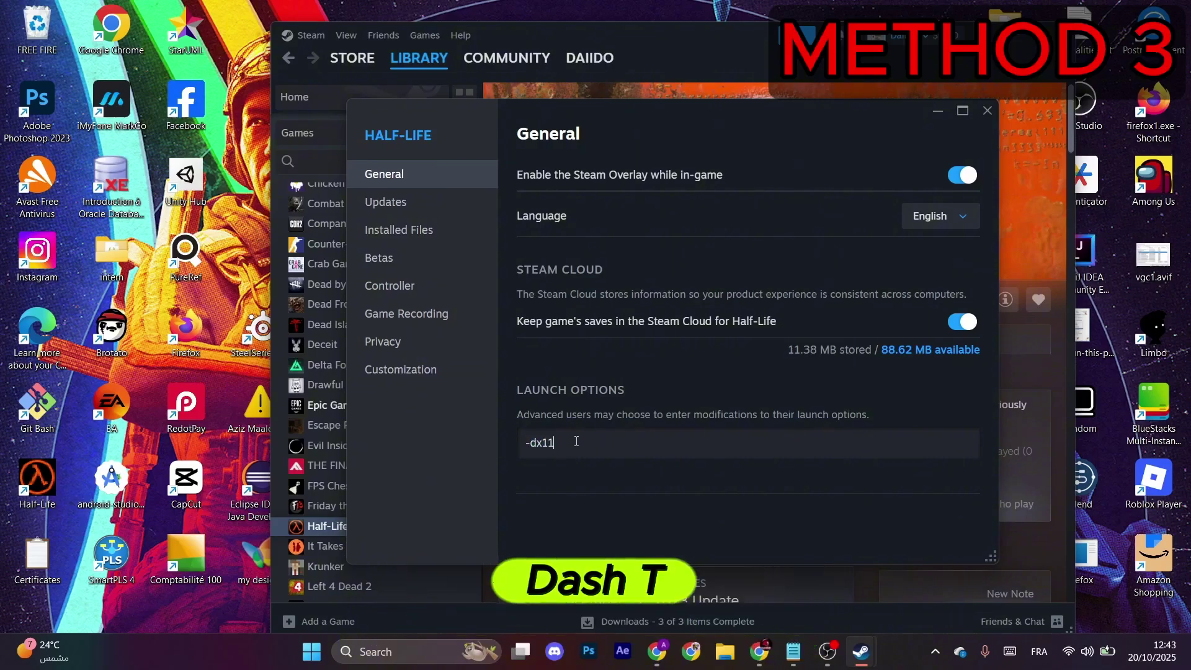
Step: Start verifying Half-Life's game file integrity from its Installed Files settings
{"action": "left_click", "coordinate": [429, 233]}
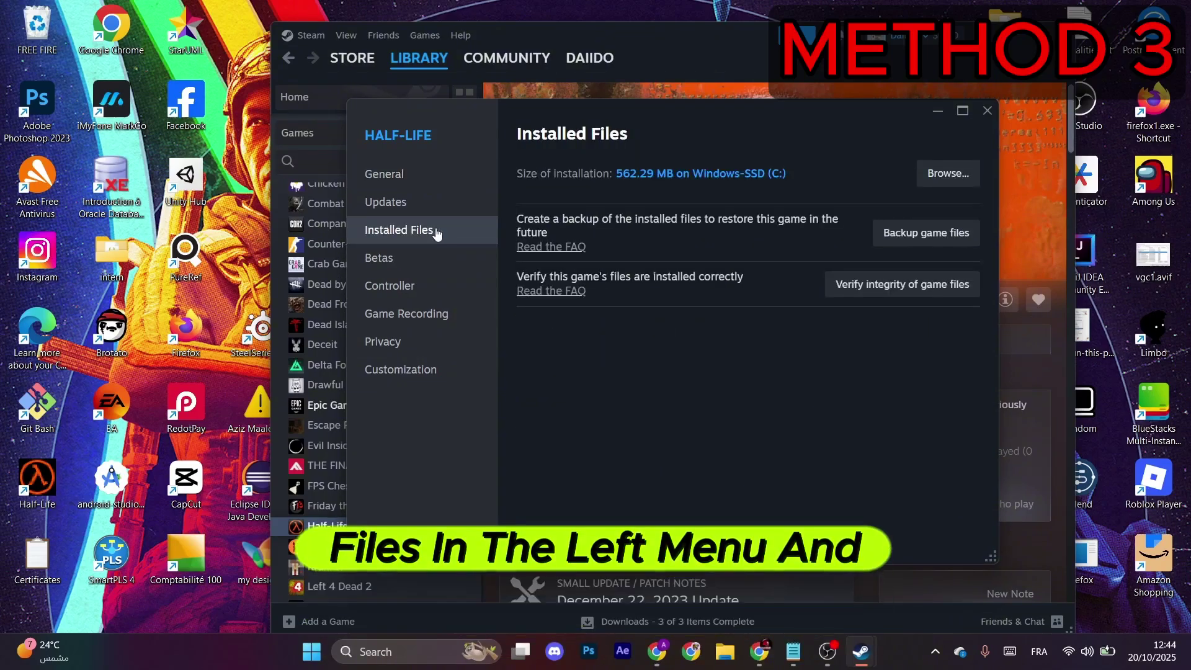
{"action": "left_click", "coordinate": [922, 291]}
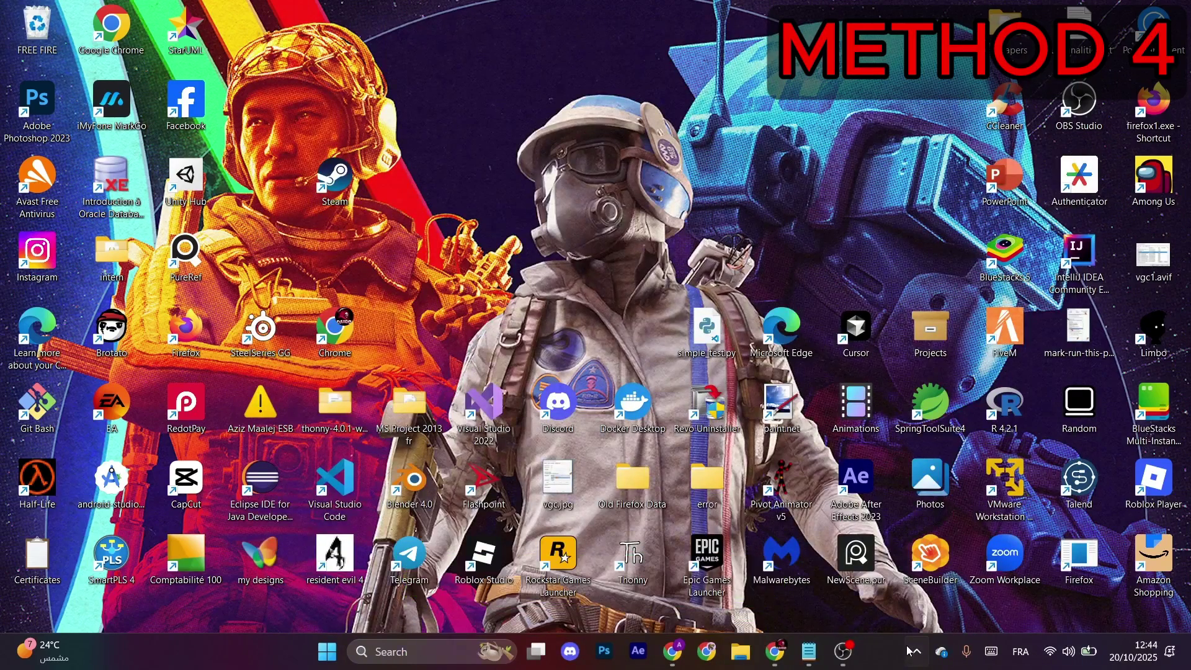
Step: Open Avast's Quarantine page from its system tray icon menu
{"action": "left_click", "coordinate": [916, 657]}
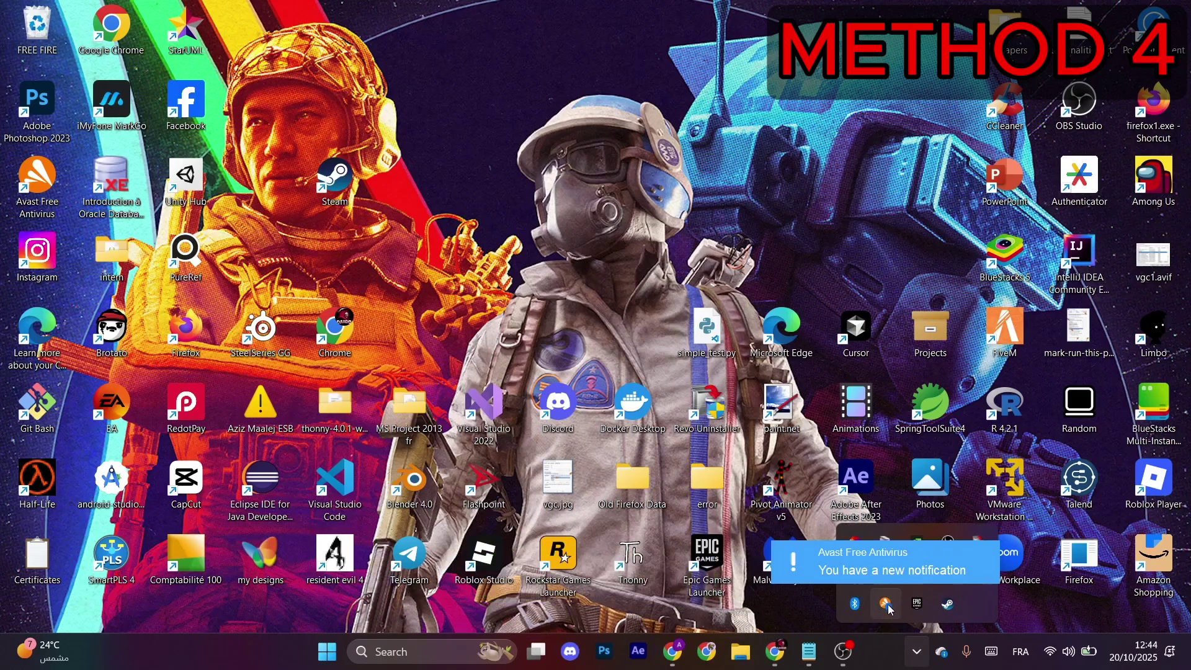
{"action": "right_click", "coordinate": [886, 604]}
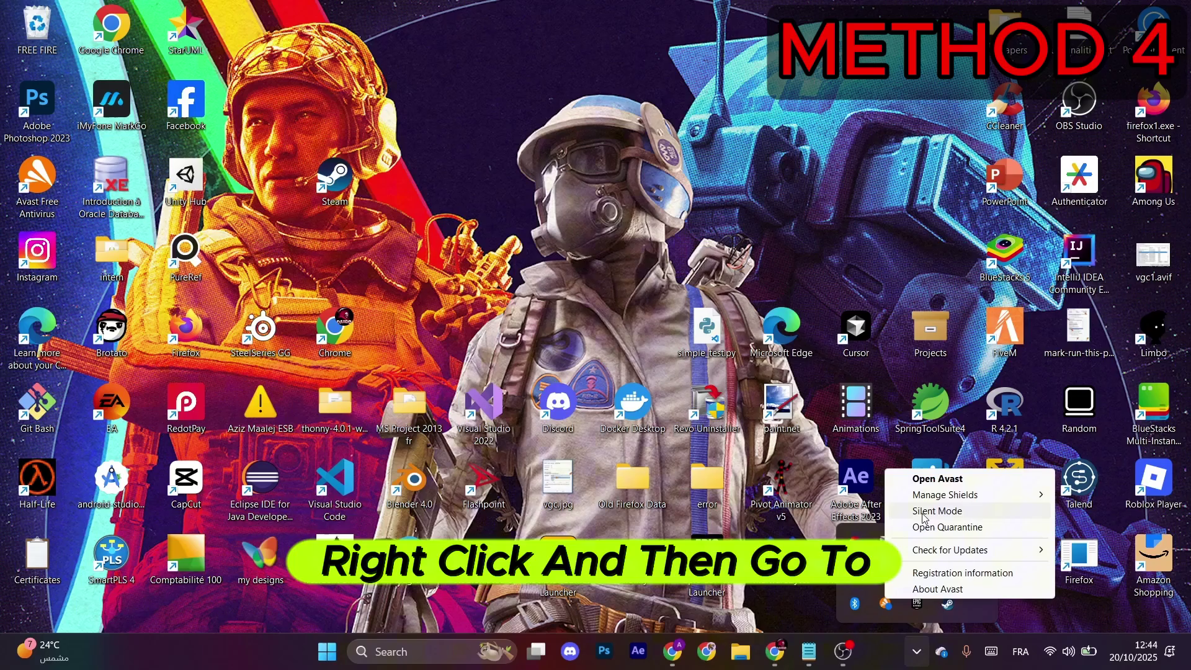
{"action": "mouse_move", "coordinate": [932, 499]}
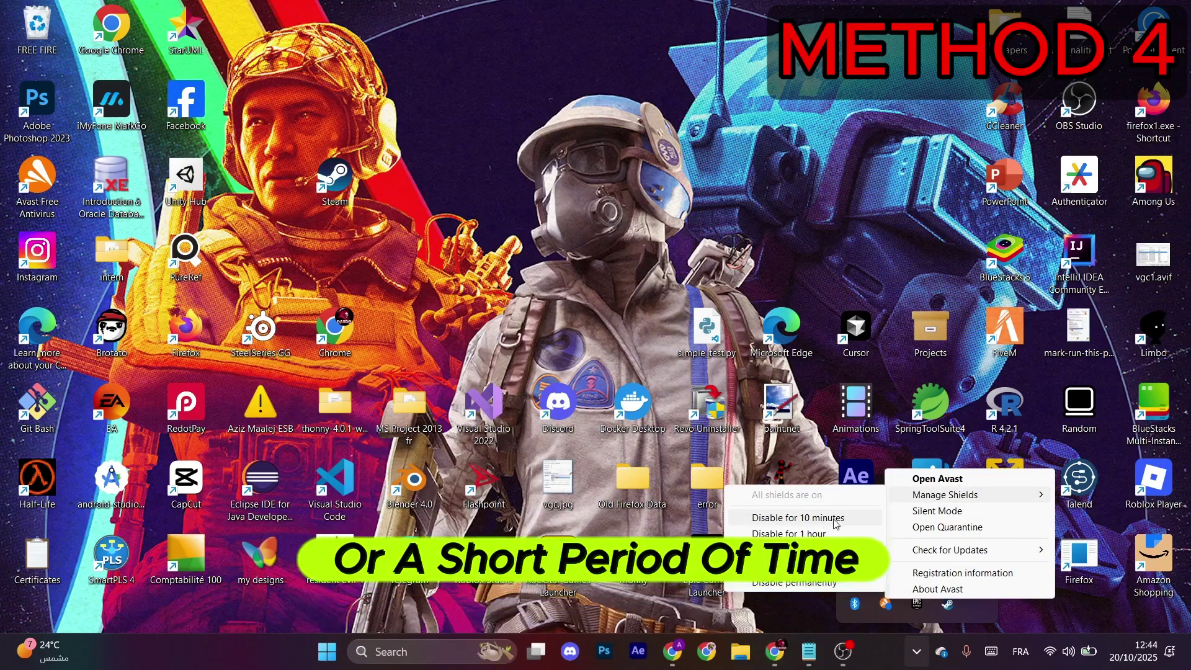
{"action": "left_click", "coordinate": [952, 531]}
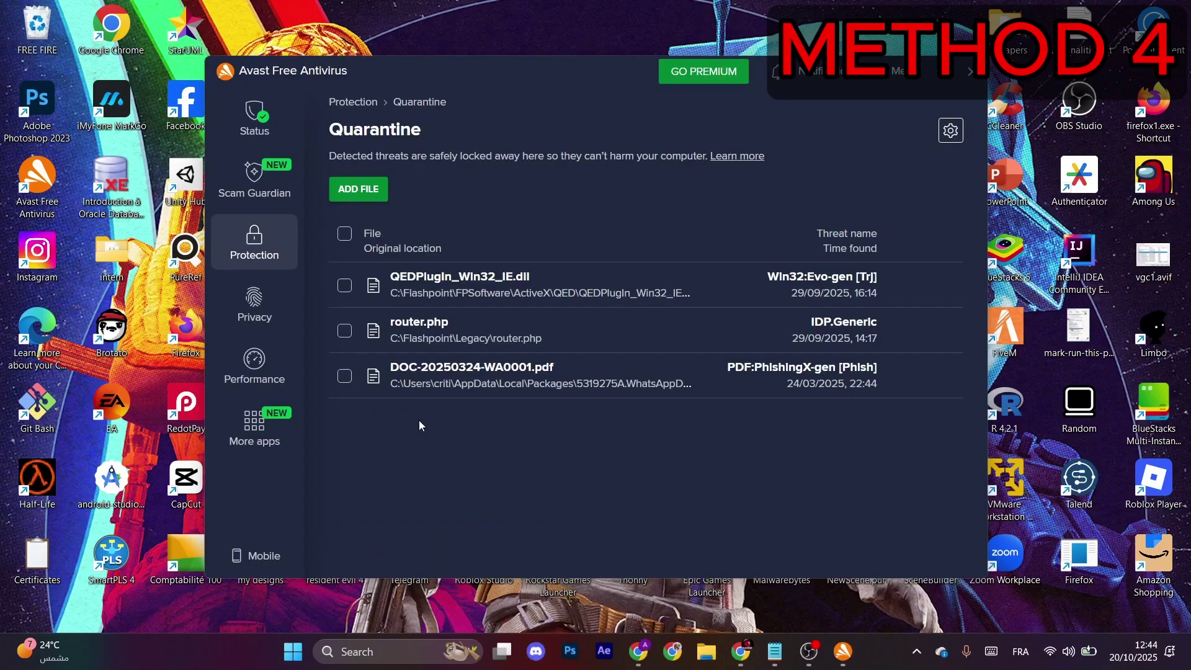
Step: Select the quarantined DOC-20250324-WA0001.pdf and open its restore options, then expand hidden tray icons
{"action": "left_click", "coordinate": [344, 376]}
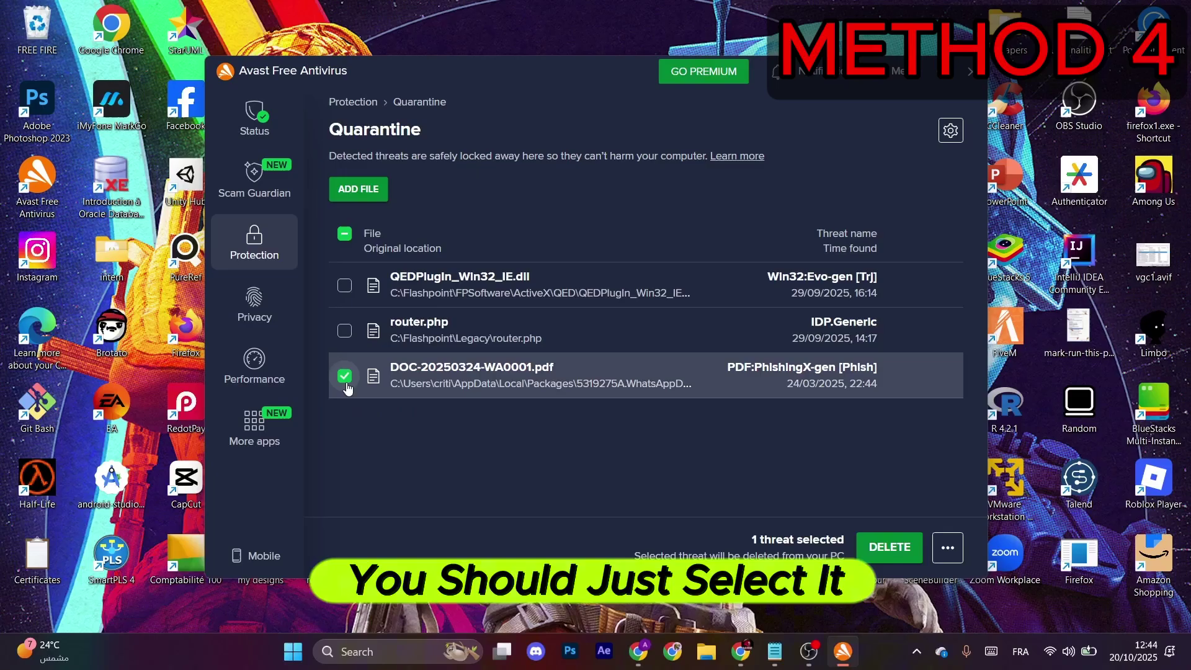
{"action": "left_click", "coordinate": [952, 549]}
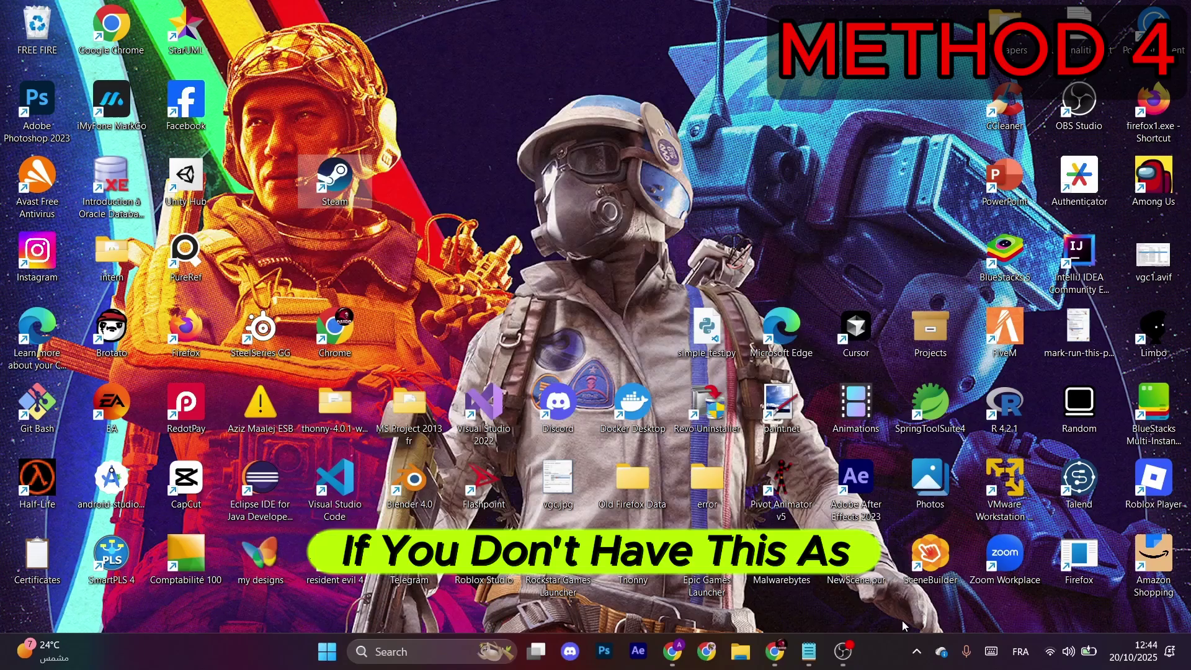
{"action": "left_click", "coordinate": [917, 651]}
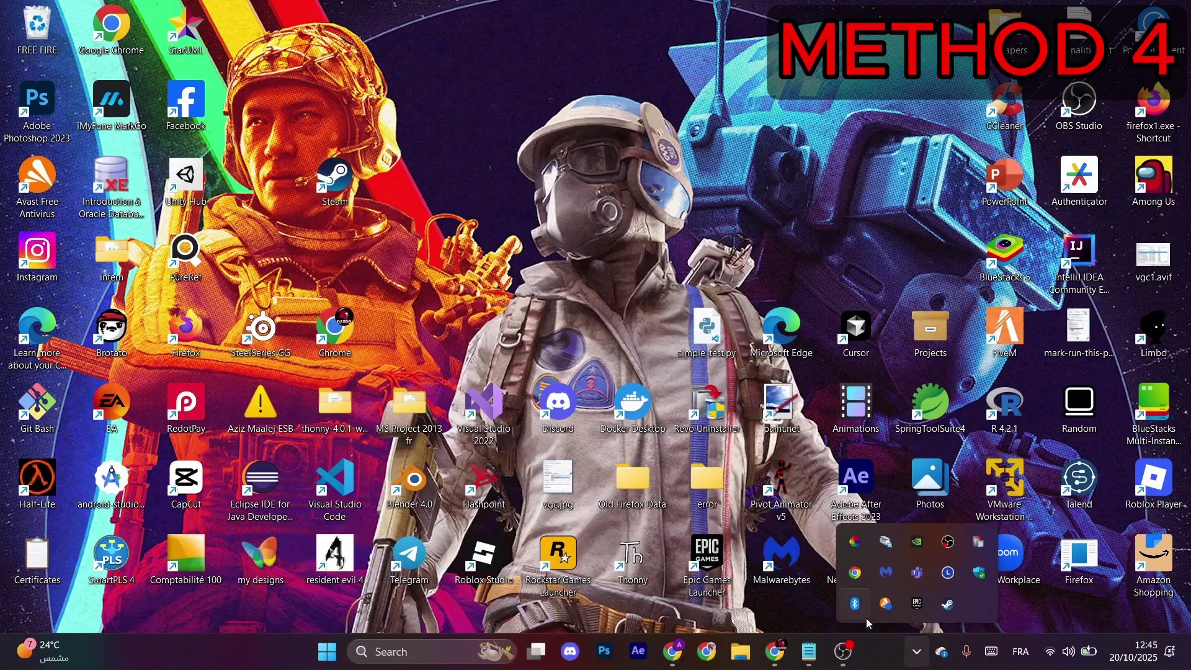
Step: Open the Microsoft Defender exclusions list in Windows Security's virus protection settings
{"action": "left_click", "coordinate": [978, 575]}
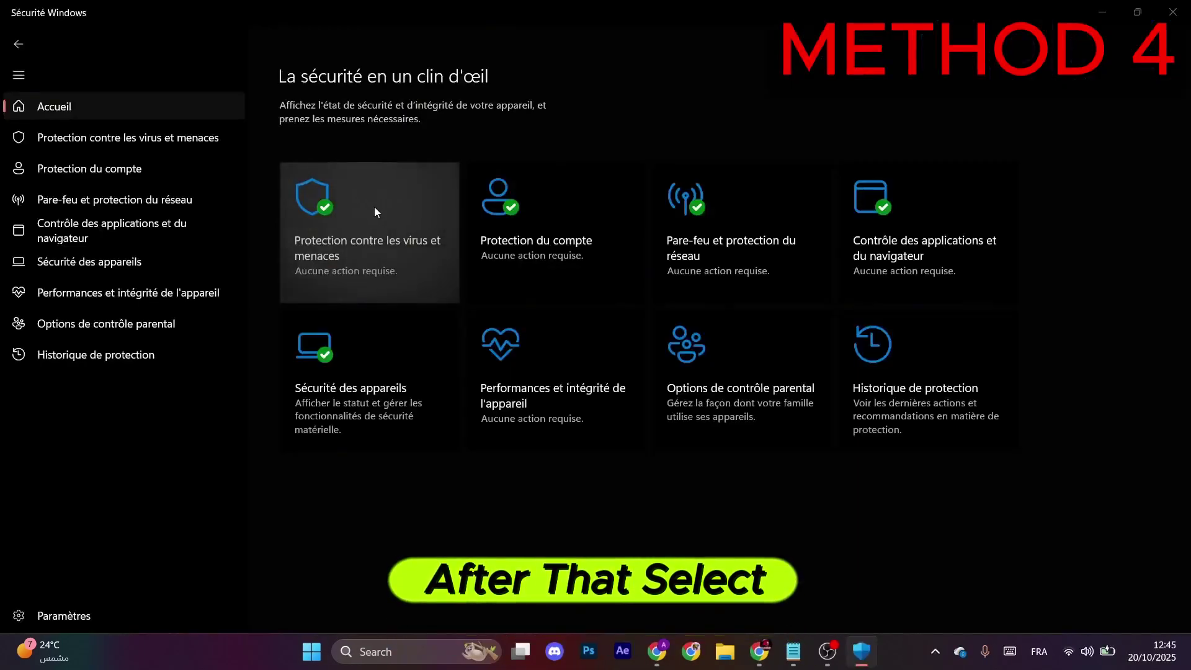
{"action": "left_click", "coordinate": [336, 213]}
{"action": "scroll", "coordinate": [445, 288], "scroll_direction": "down", "scroll_amount": 10}
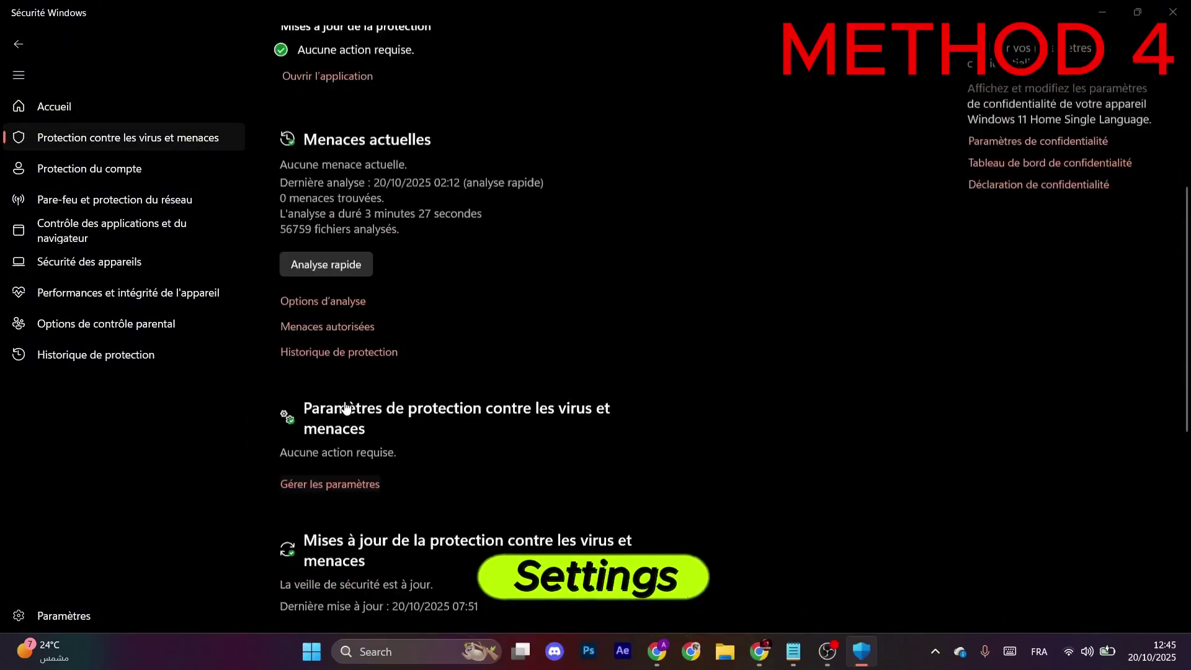
{"action": "left_click", "coordinate": [330, 484]}
{"action": "scroll", "coordinate": [397, 343], "scroll_direction": "down", "scroll_amount": 15}
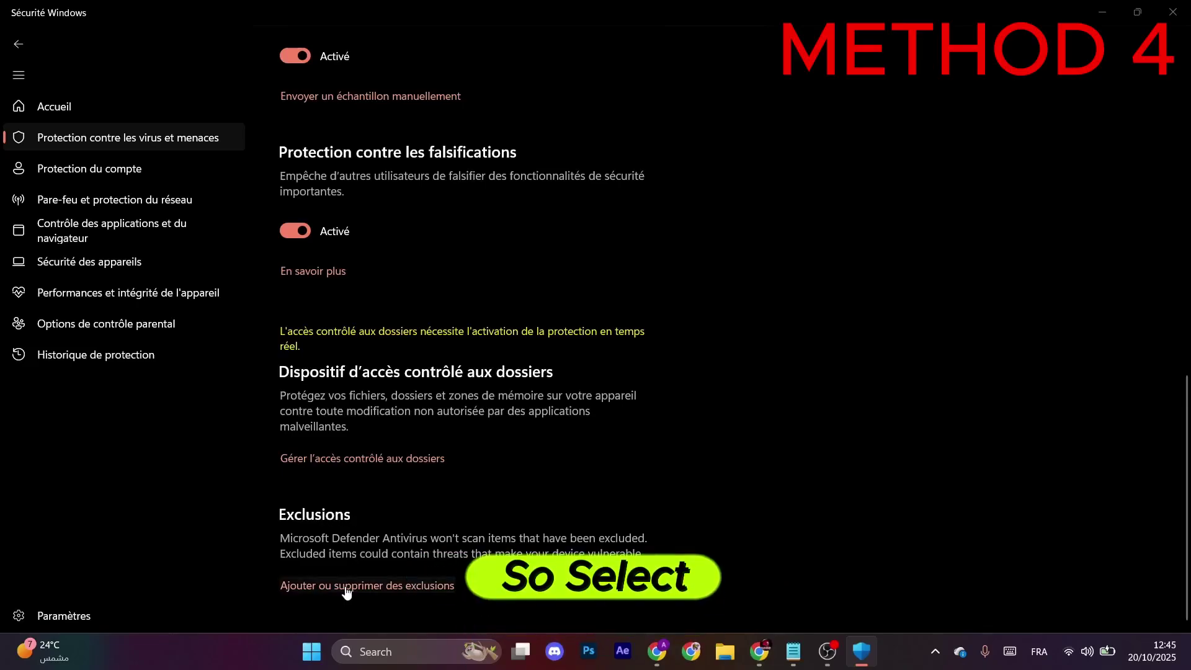
{"action": "left_click", "coordinate": [371, 586]}
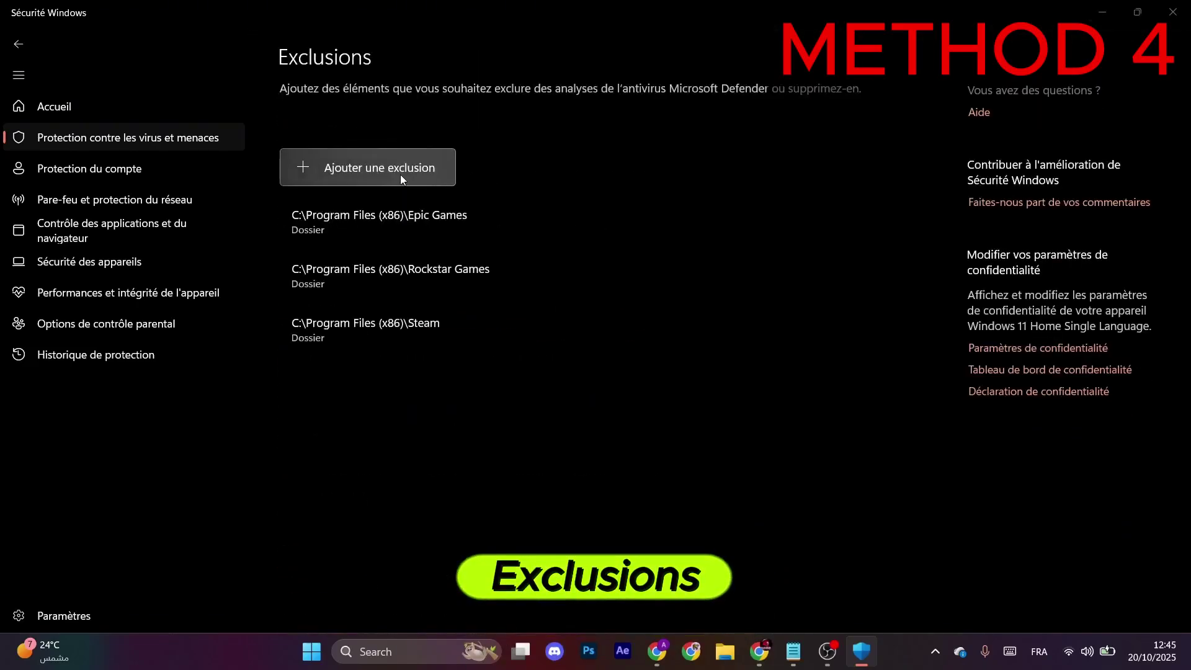
Step: Add the C:\Program Files (x86)\Steam folder as a Defender exclusion
{"action": "left_click", "coordinate": [382, 169]}
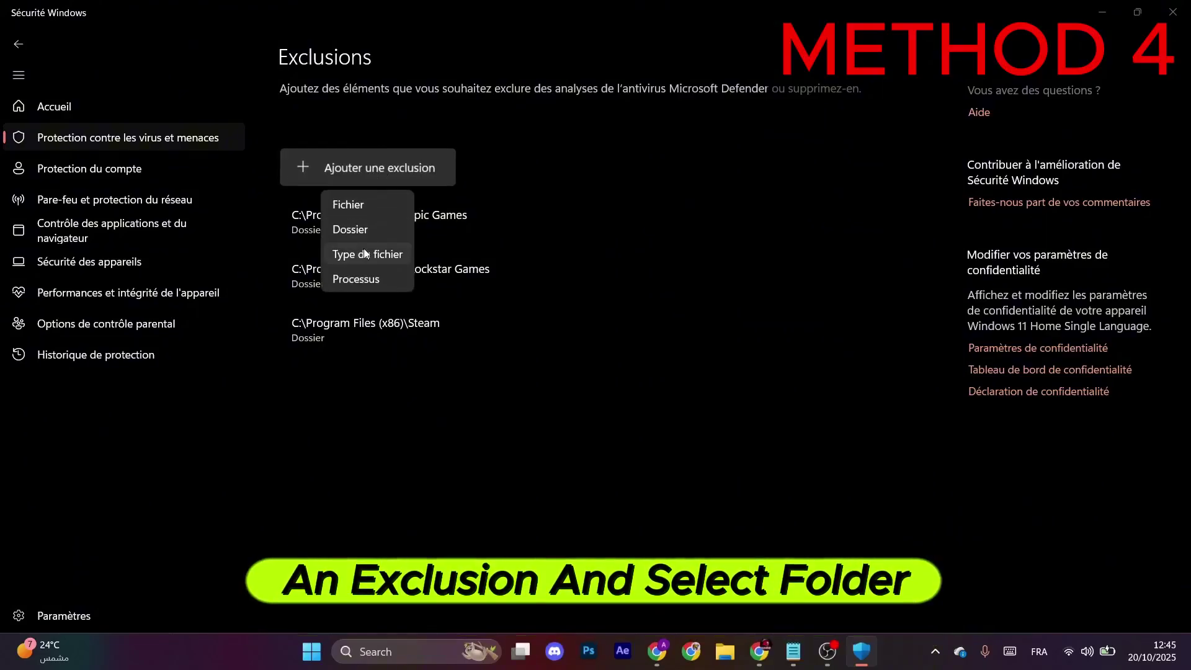
{"action": "left_click", "coordinate": [351, 225]}
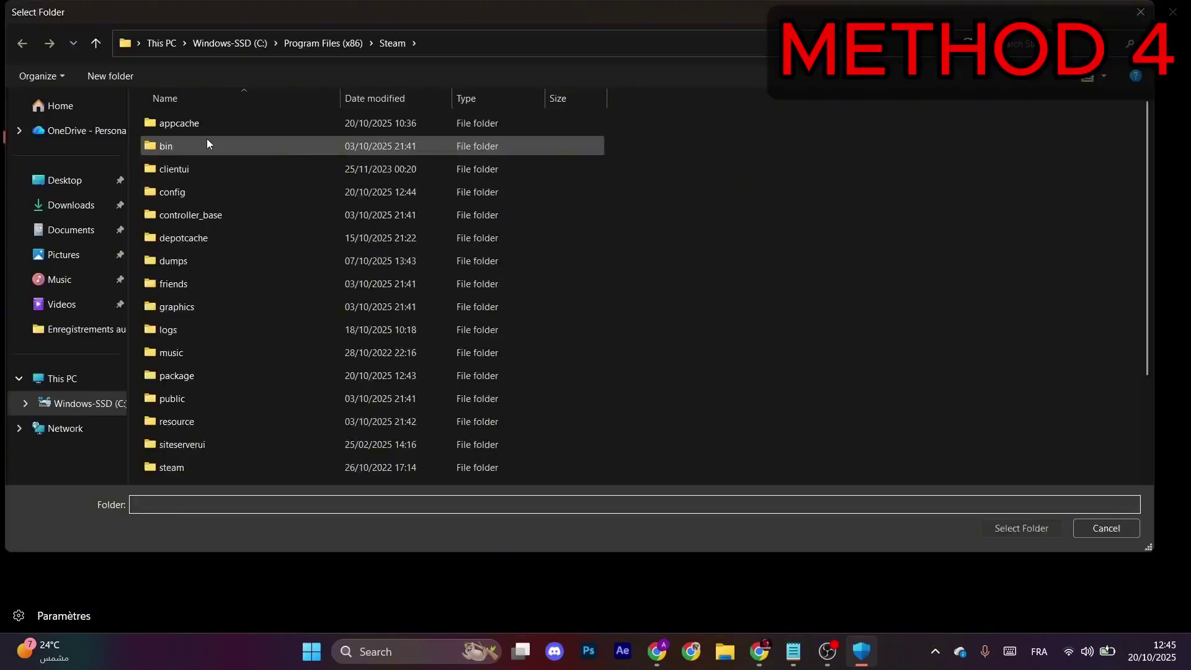
{"action": "left_click", "coordinate": [78, 404]}
{"action": "left_click", "coordinate": [188, 262]}
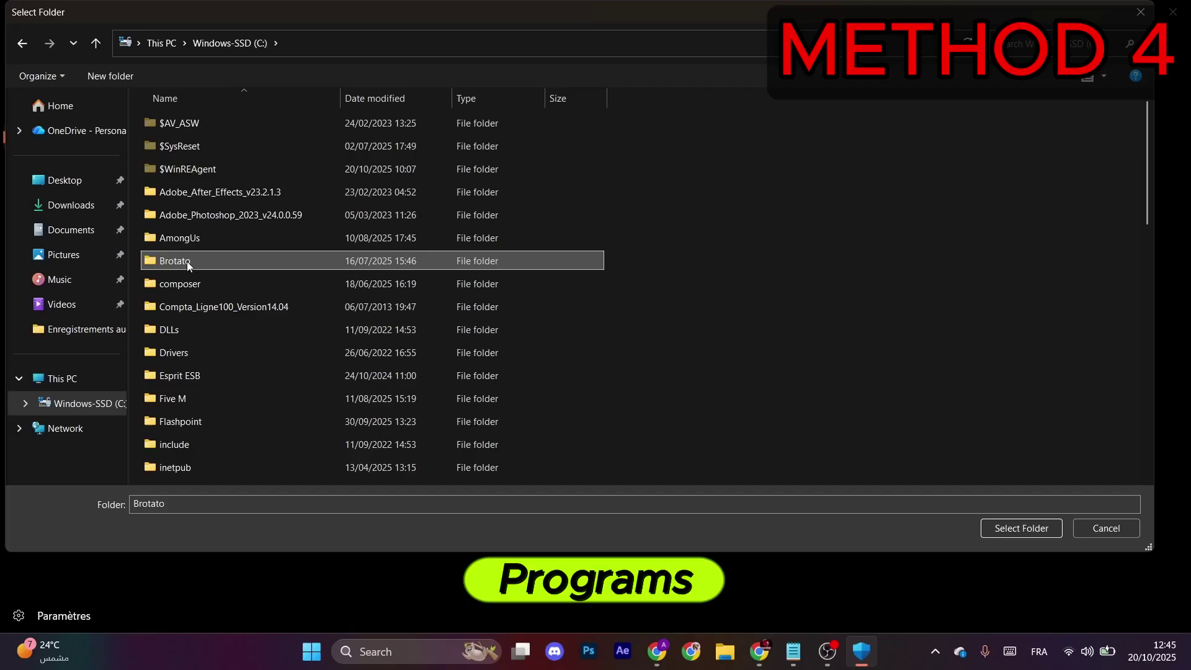
{"action": "key", "text": "p"}
{"action": "double_click", "coordinate": [253, 165]}
{"action": "left_click", "coordinate": [201, 193]}
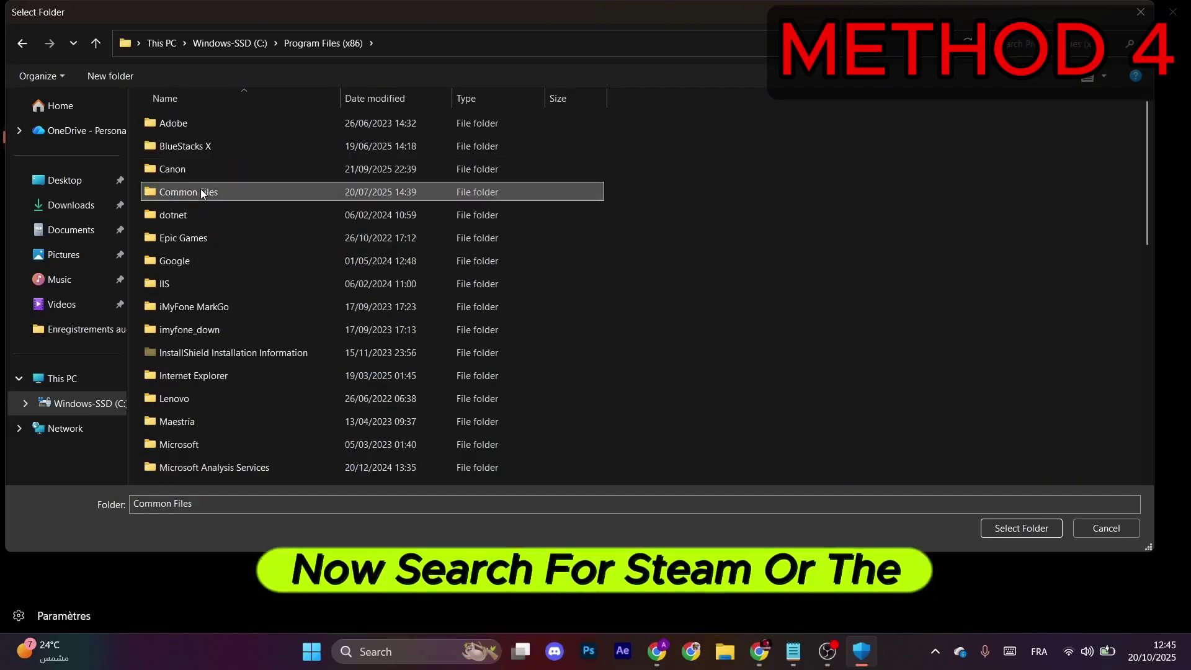
{"action": "key", "text": "s"}
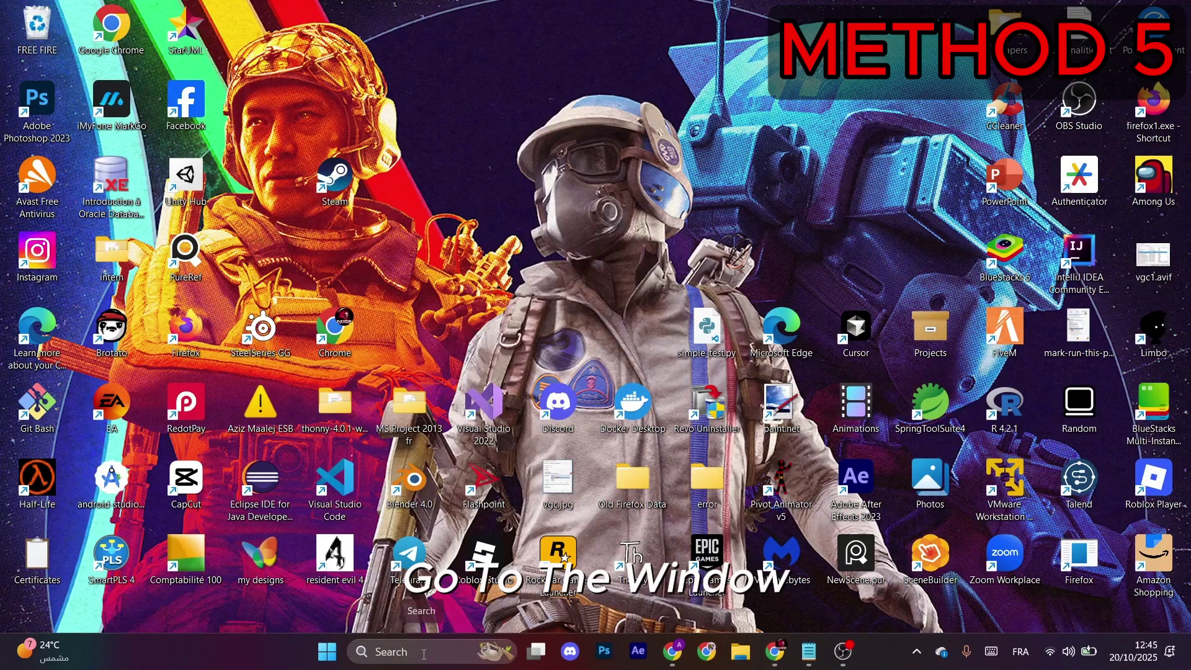
Step: From Windows search, reach the Advanced tab of Performance Options in System Properties
{"action": "left_click", "coordinate": [424, 651]}
{"action": "type", "text": "view network connections"}
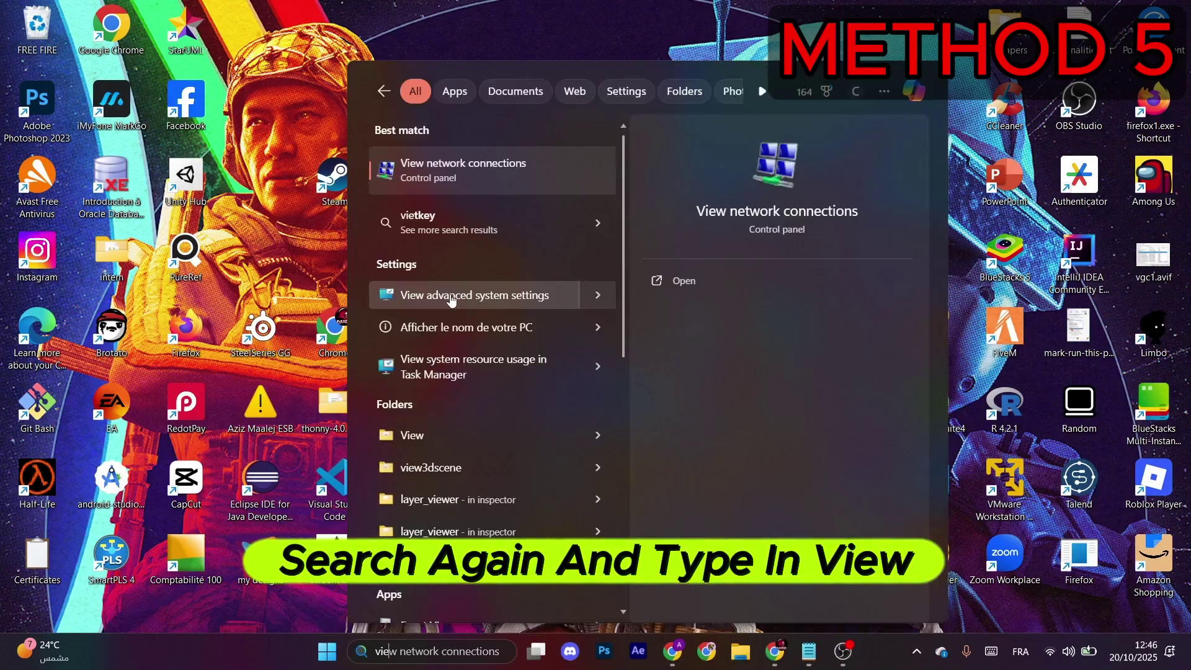
{"action": "left_click", "coordinate": [490, 296]}
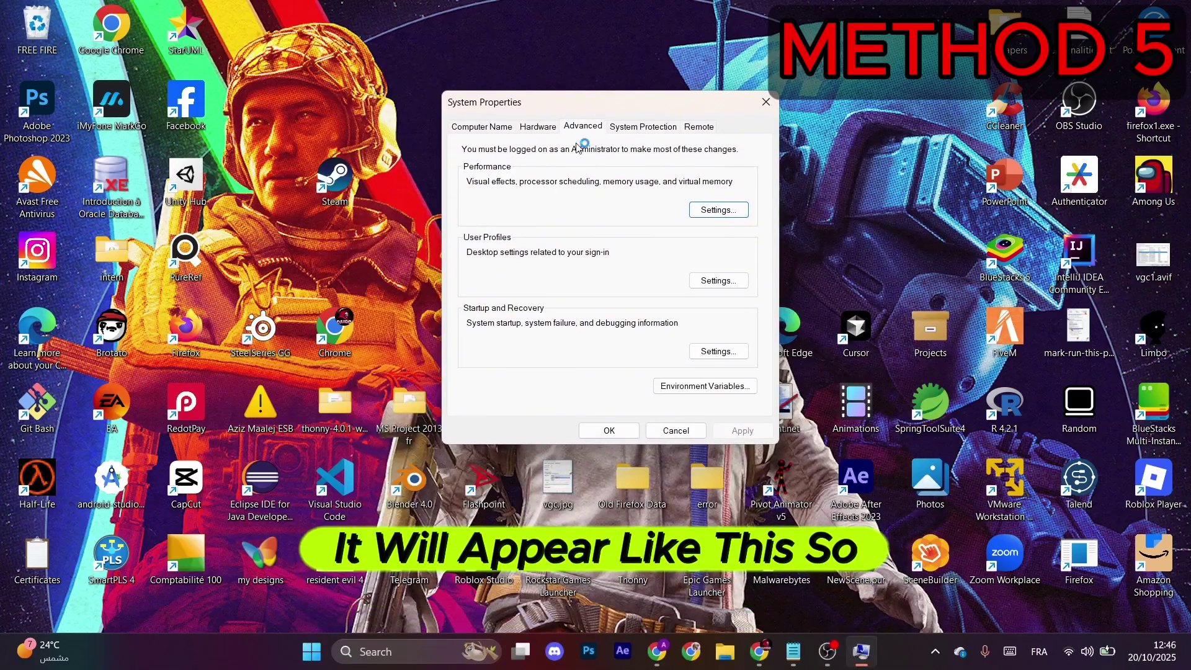
{"action": "left_click", "coordinate": [713, 210]}
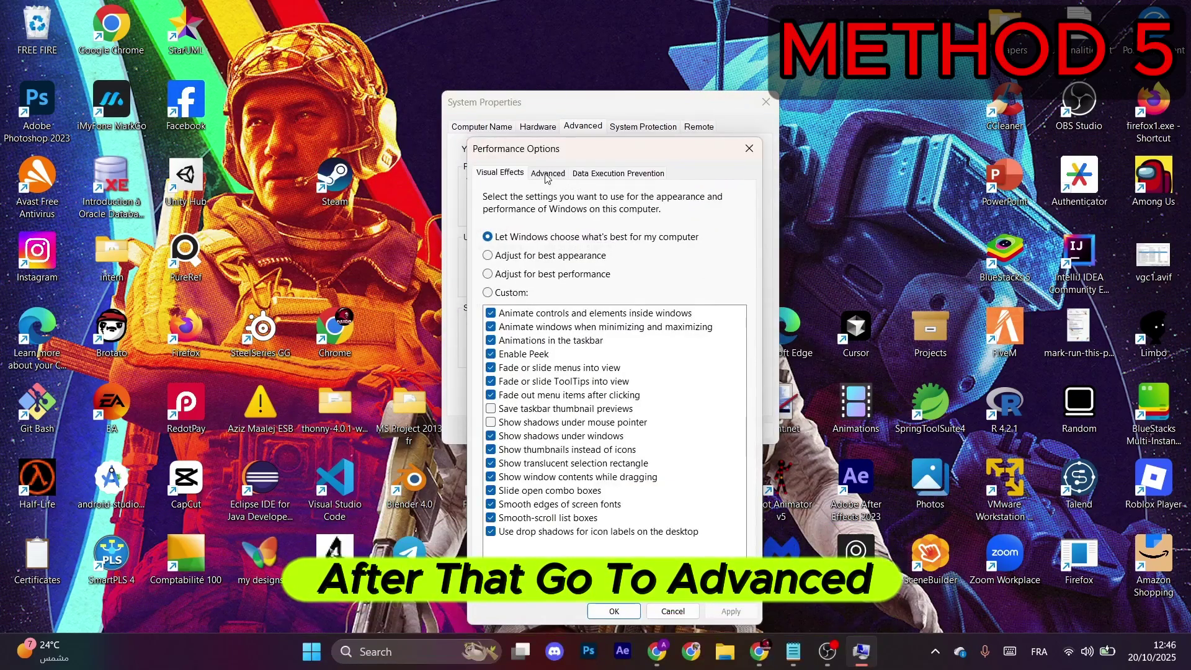
{"action": "left_click", "coordinate": [547, 175]}
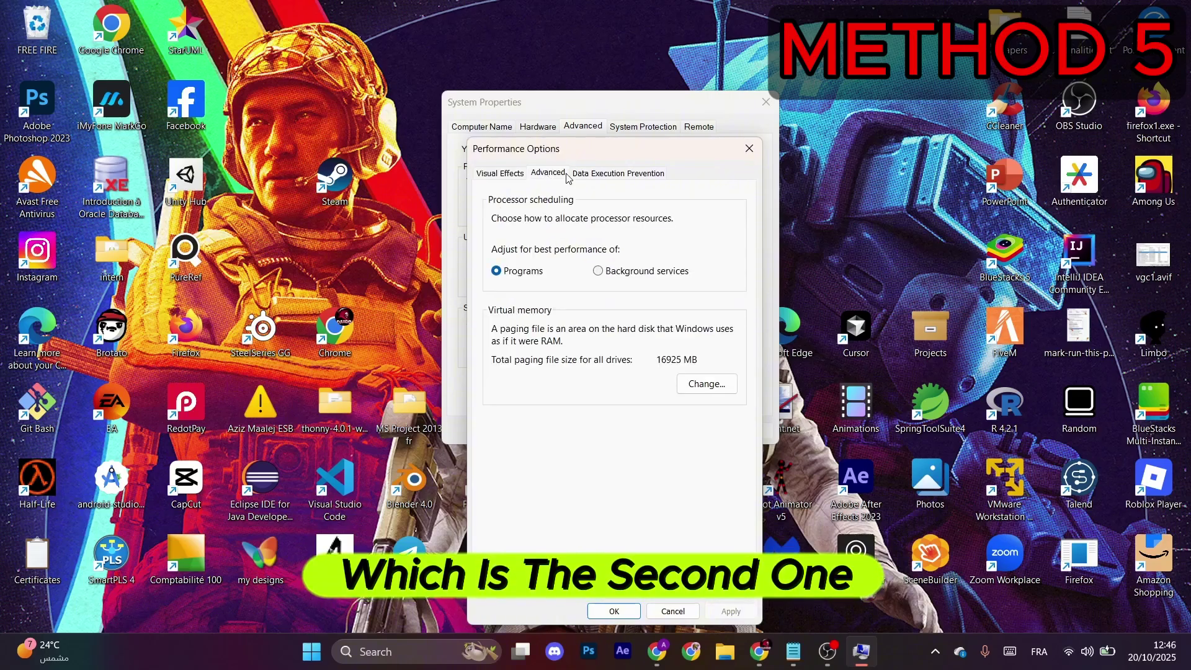
Step: In Virtual Memory, turn off automatic paging file management and choose Custom size for drive C:
{"action": "left_click", "coordinate": [709, 384]}
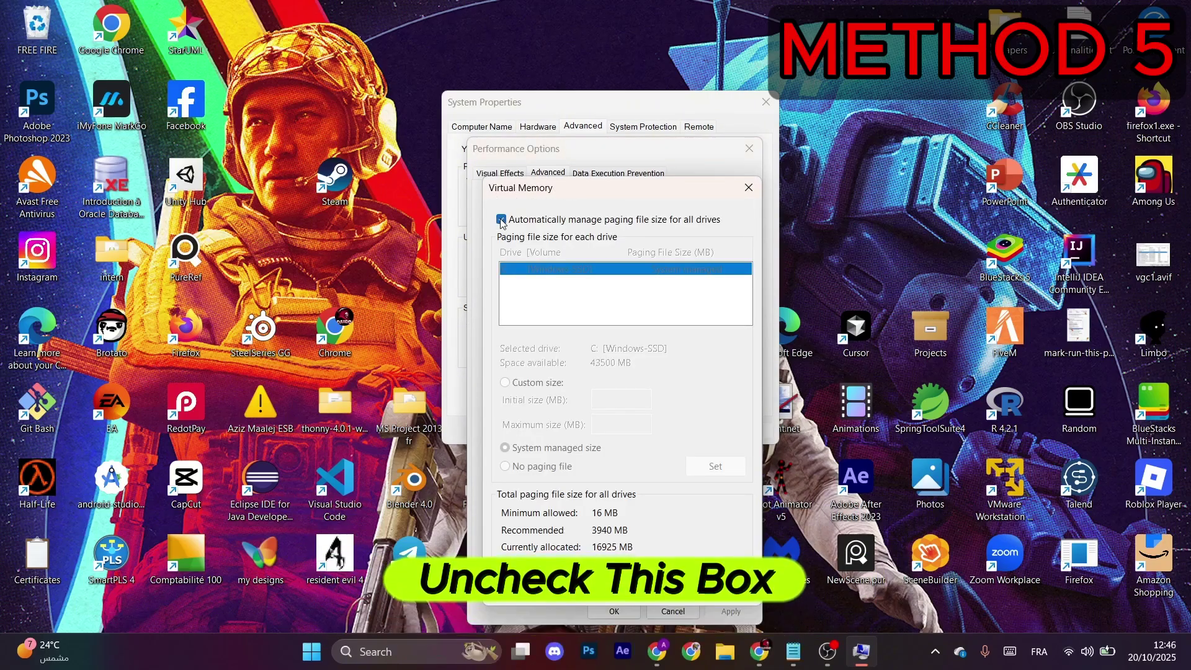
{"action": "left_click", "coordinate": [501, 220]}
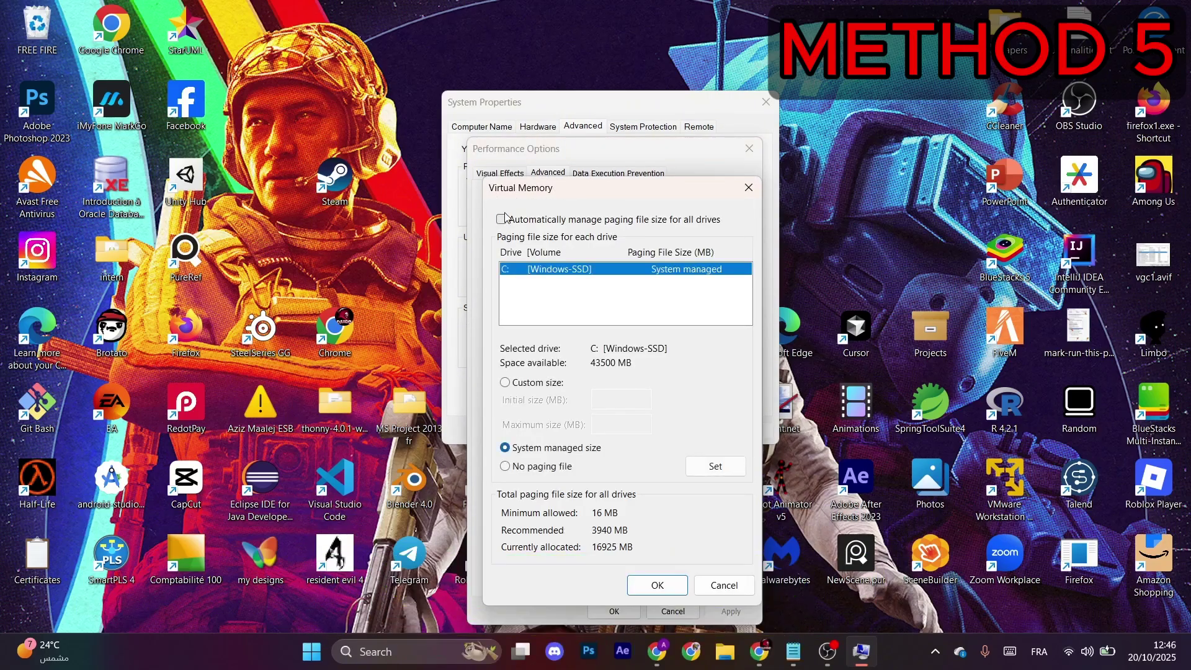
{"action": "left_click", "coordinate": [506, 383]}
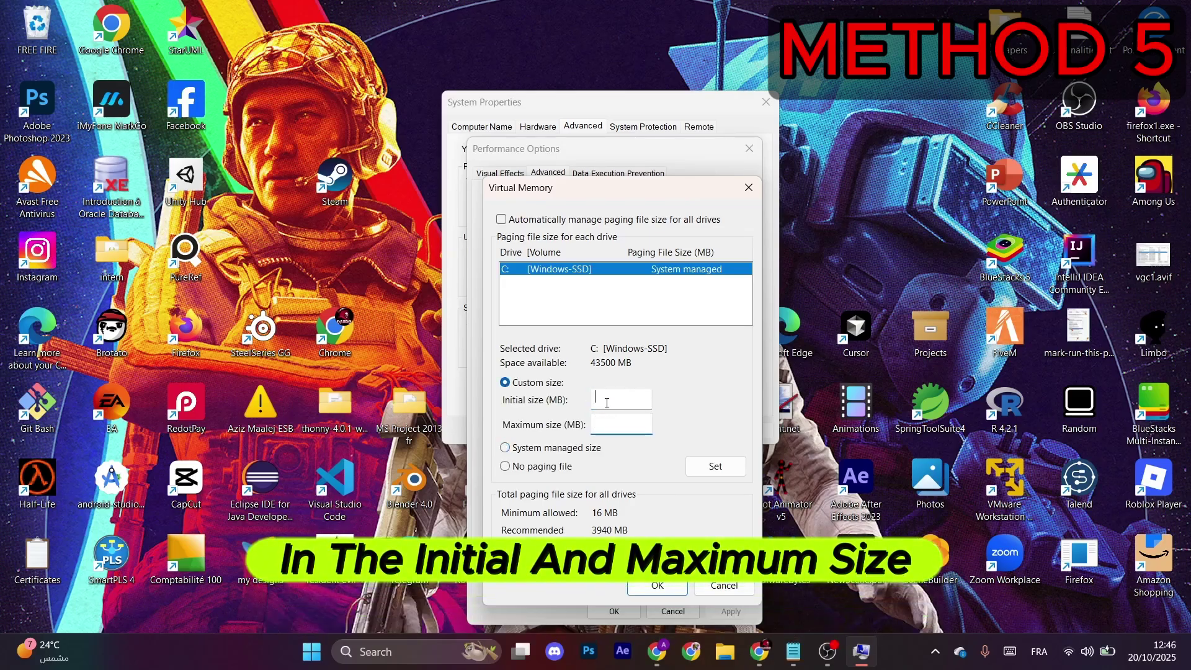